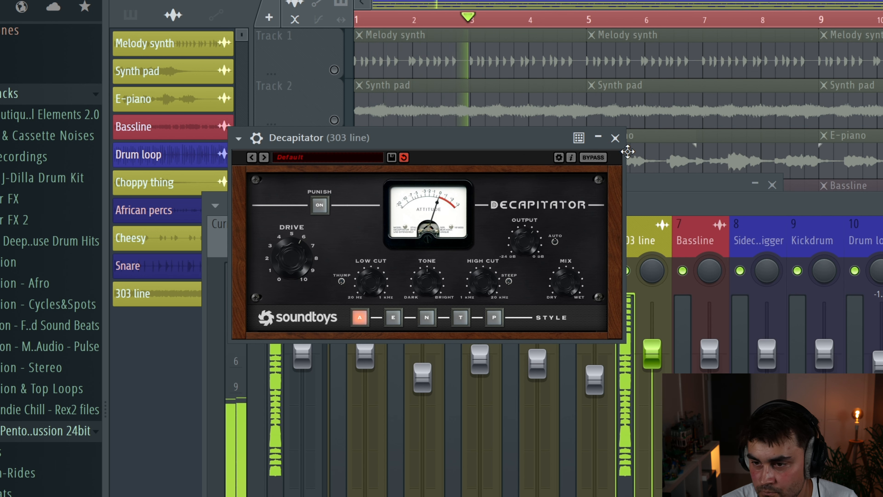
Add Guitar Rig 6 after Decapitator on the 303 line mixer track and load its Psyche Delay component.
{"action": "left_click", "coordinate": [615, 138]}
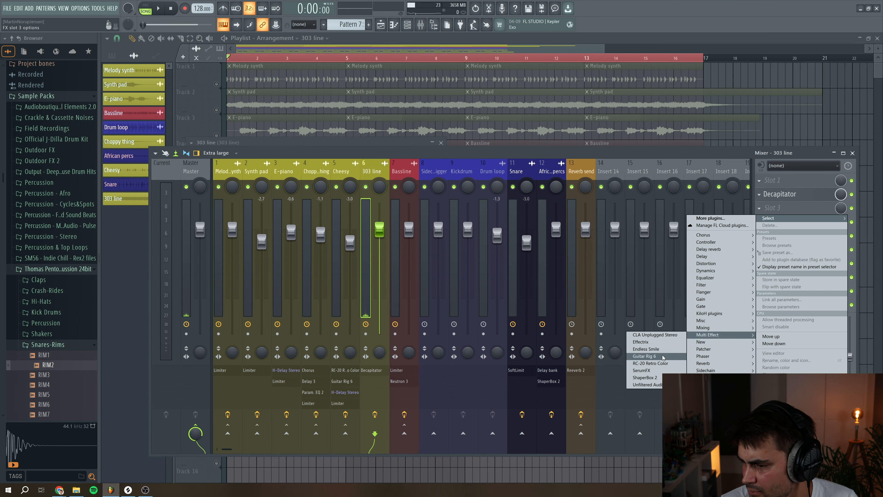
{"action": "left_click", "coordinate": [644, 356]}
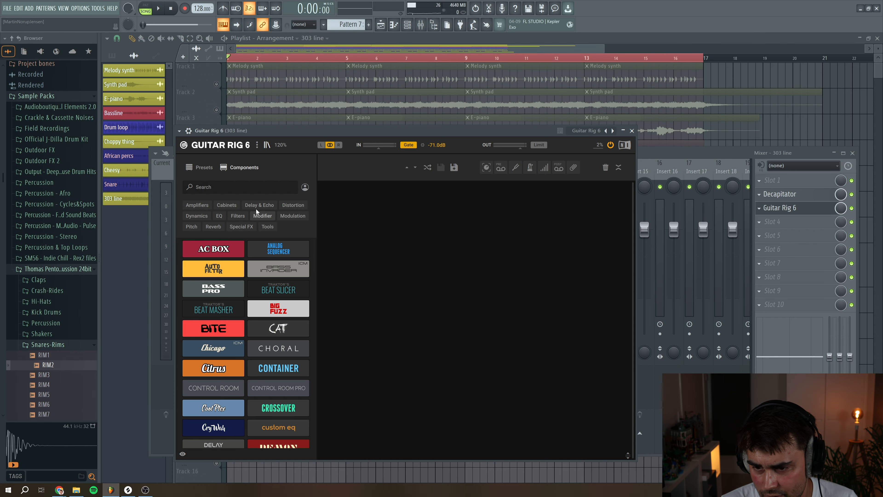
{"action": "left_click", "coordinate": [255, 207]}
{"action": "left_click_drag", "start_coordinate": [278, 248], "coordinate": [447, 244]}
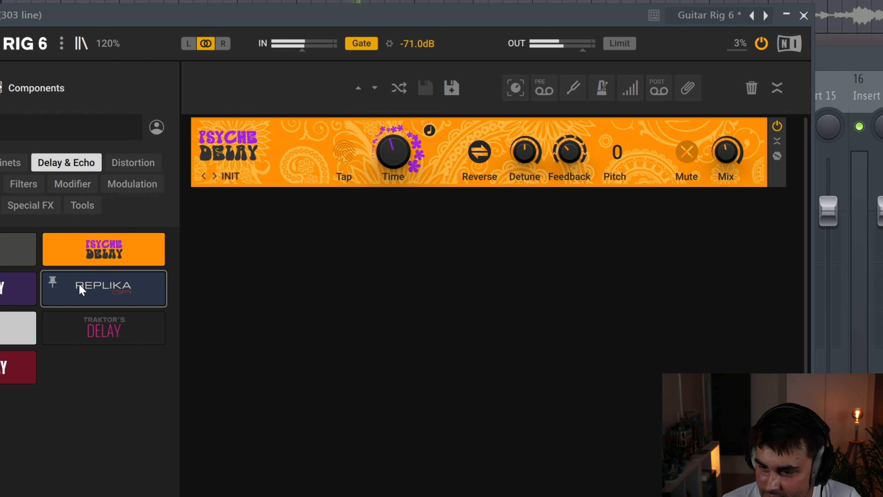
Add the Replika GR delay and the Special FX Grain Delay beneath Psyche Delay in the Guitar Rig 6 rack.
{"action": "left_click_drag", "start_coordinate": [90, 293], "coordinate": [417, 334]}
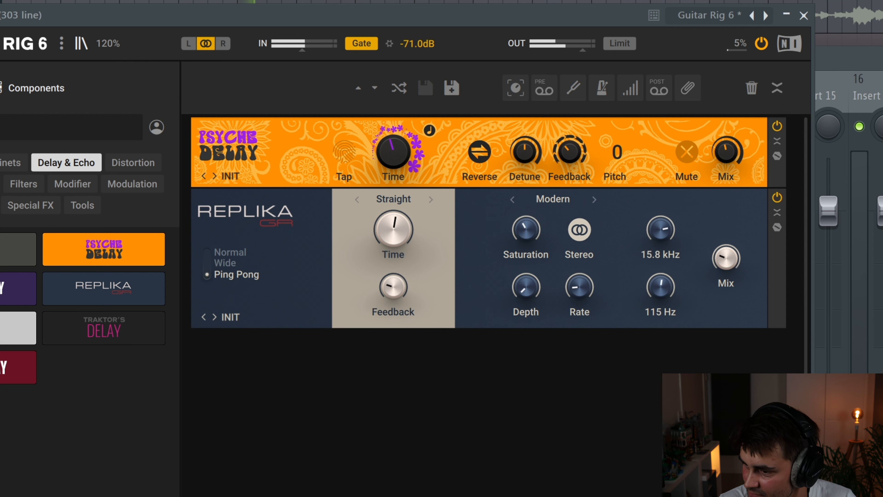
{"action": "left_click", "coordinate": [717, 270]}
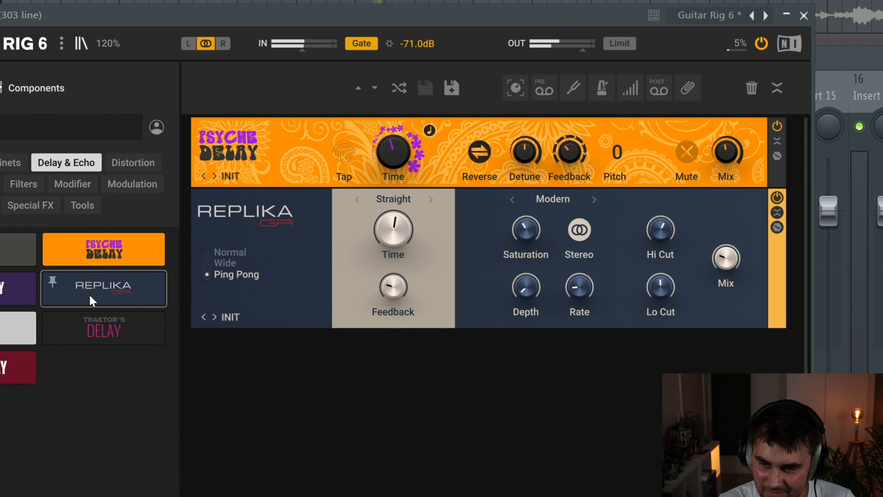
{"action": "left_click", "coordinate": [41, 204]}
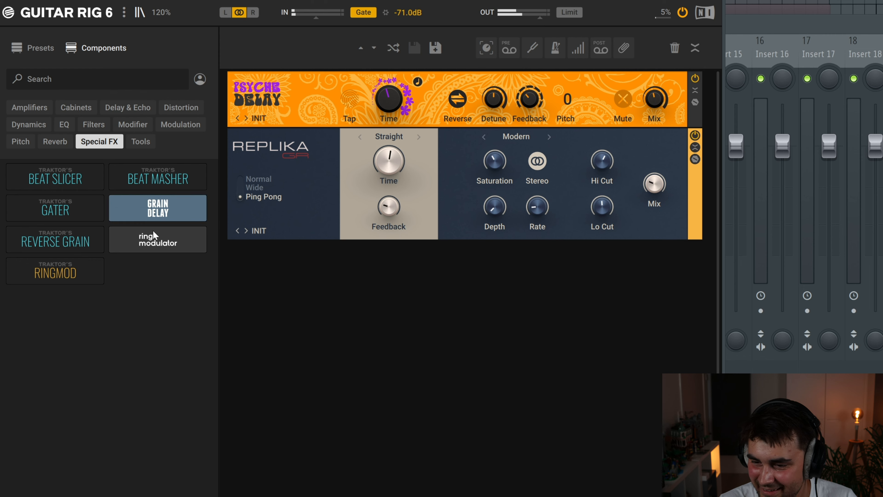
{"action": "left_click_drag", "start_coordinate": [157, 208], "coordinate": [458, 341]}
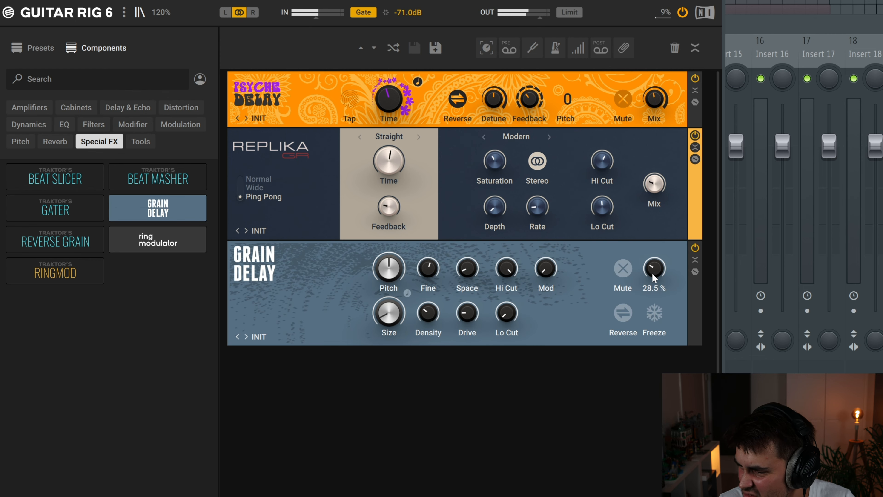
{"action": "left_click", "coordinate": [717, 1]}
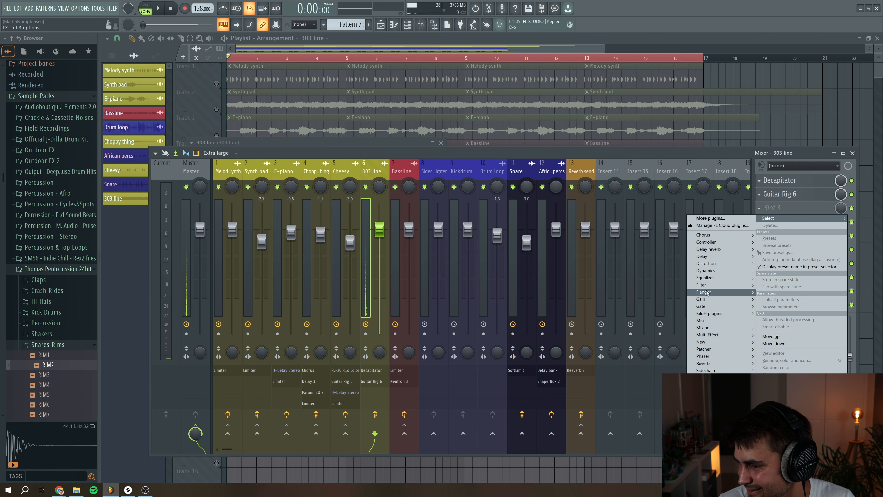
Add Fruity Parametric EQ 2 to slot 3 of the 303 line and set band 1 to a steeper-order high pass.
{"action": "mouse_move", "coordinate": [707, 285]}
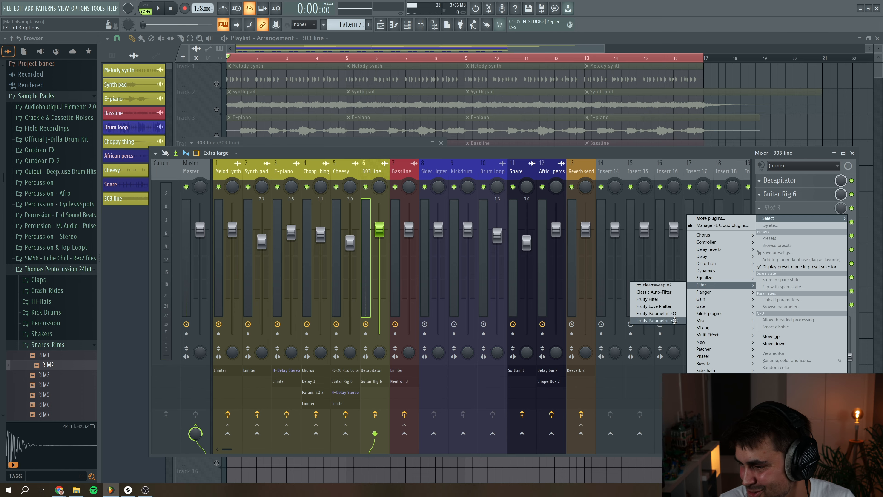
{"action": "left_click", "coordinate": [674, 320]}
{"action": "right_click", "coordinate": [193, 184]}
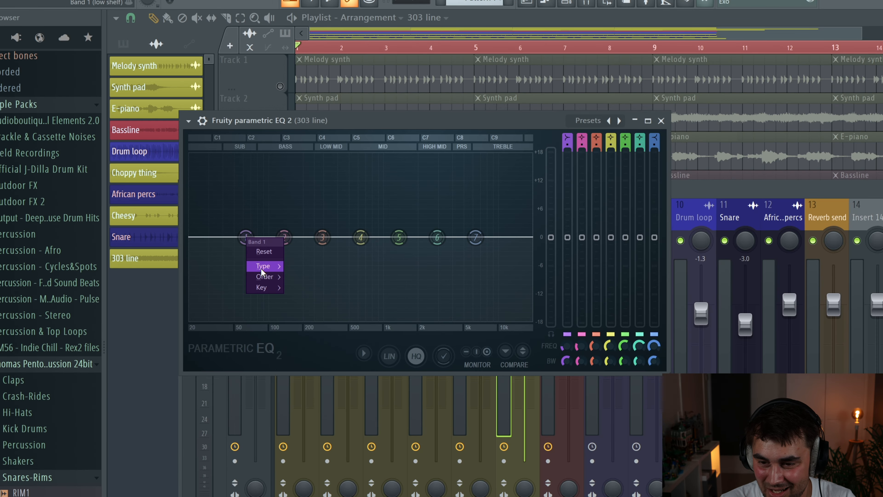
{"action": "mouse_move", "coordinate": [261, 266]}
{"action": "left_click", "coordinate": [309, 300]}
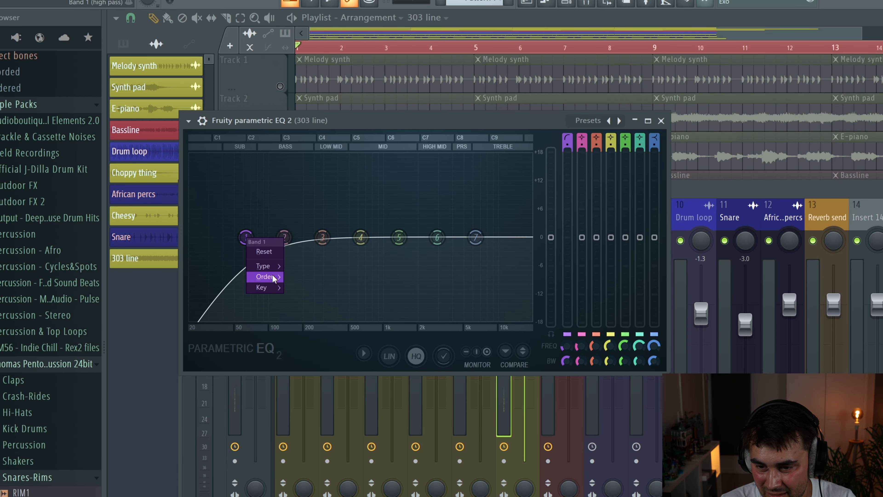
{"action": "left_click", "coordinate": [296, 339]}
During playback, raise the high-pass cutoff to about 200 Hz, boost band 6 near 5 kHz and lower band 7 near 9.5 kHz.
{"action": "key", "text": "space"}
{"action": "left_click_drag", "start_coordinate": [245, 238], "coordinate": [305, 237]}
{"action": "left_click_drag", "start_coordinate": [476, 237], "coordinate": [493, 247]}
{"action": "left_click_drag", "start_coordinate": [437, 238], "coordinate": [466, 221]}
{"action": "left_click_drag", "start_coordinate": [494, 258], "coordinate": [497, 263]}
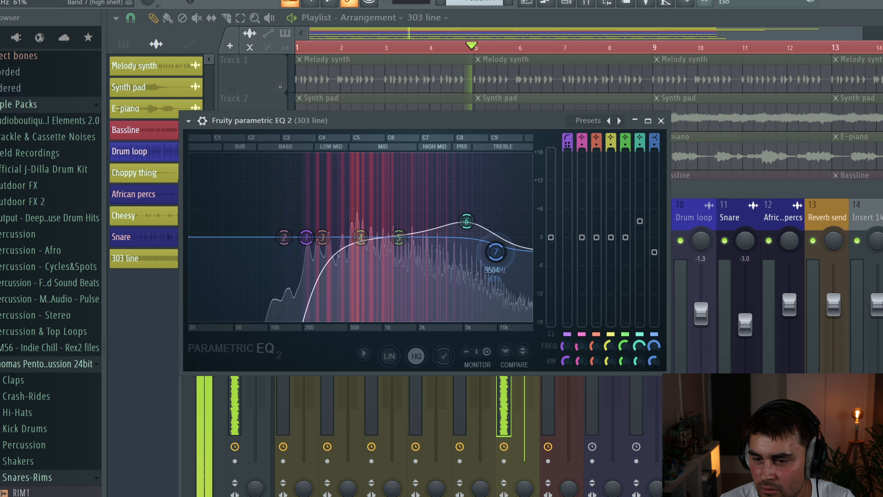
{"action": "left_click", "coordinate": [661, 121]}
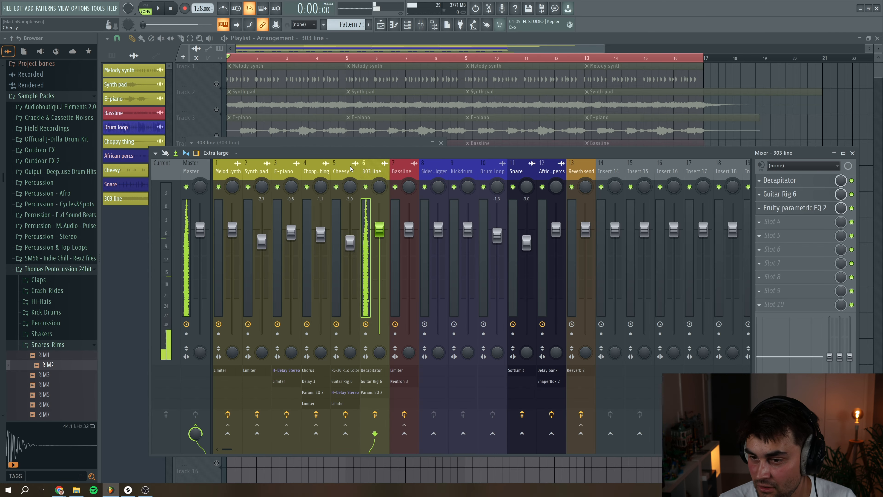
Route the Sidechain trigger mixer track to the 303 line track as a sidechain.
{"action": "left_click", "coordinate": [351, 169]}
{"action": "left_click", "coordinate": [433, 171]}
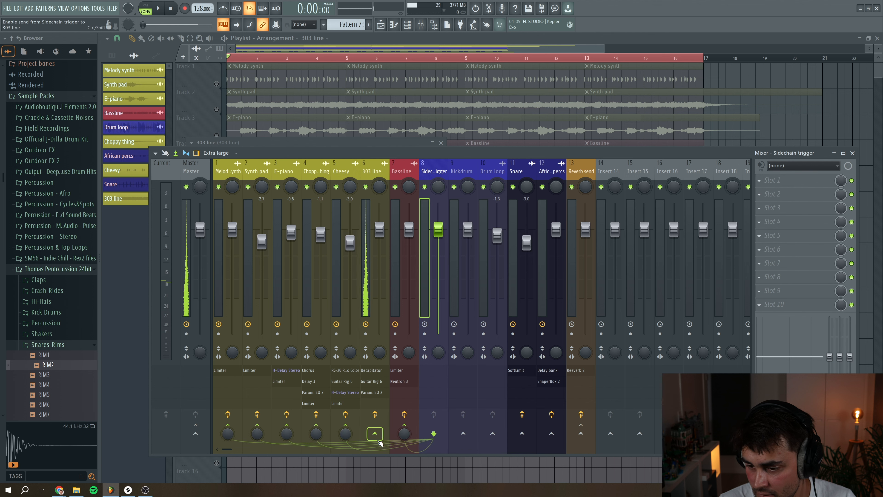
{"action": "right_click", "coordinate": [375, 434]}
{"action": "left_click", "coordinate": [394, 453]}
Copy the Fruity Limiter with its settings from the Cheesy mixer track to the 303 line track.
{"action": "left_click", "coordinate": [345, 168]}
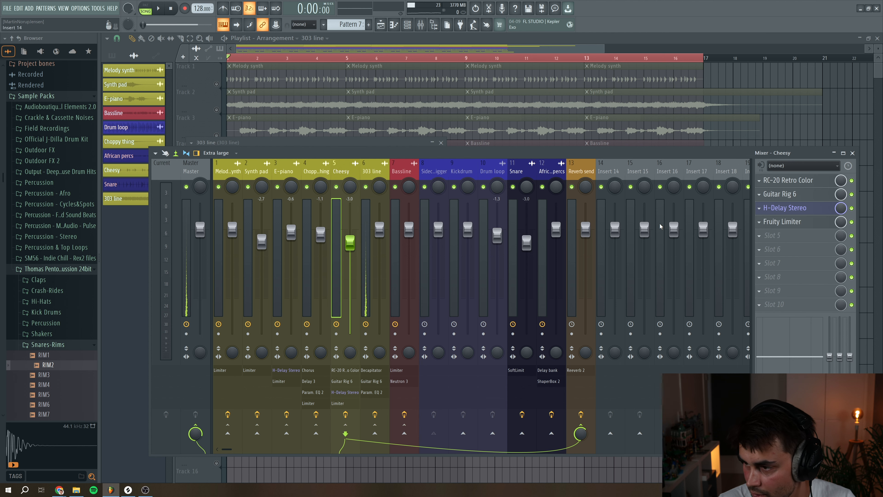
{"action": "left_click", "coordinate": [766, 221]}
{"action": "left_click", "coordinate": [759, 222]}
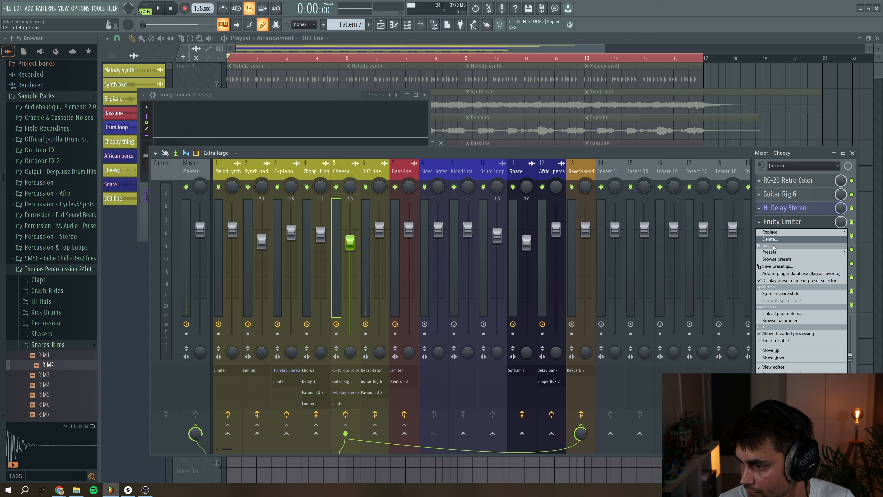
{"action": "left_click_drag", "start_coordinate": [781, 271], "coordinate": [448, 310]}
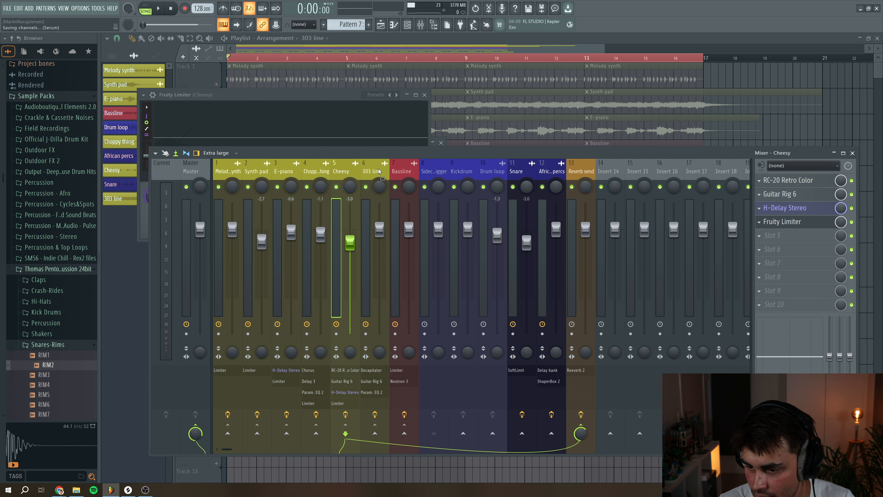
{"action": "left_click_drag", "start_coordinate": [379, 171], "coordinate": [379, 172]}
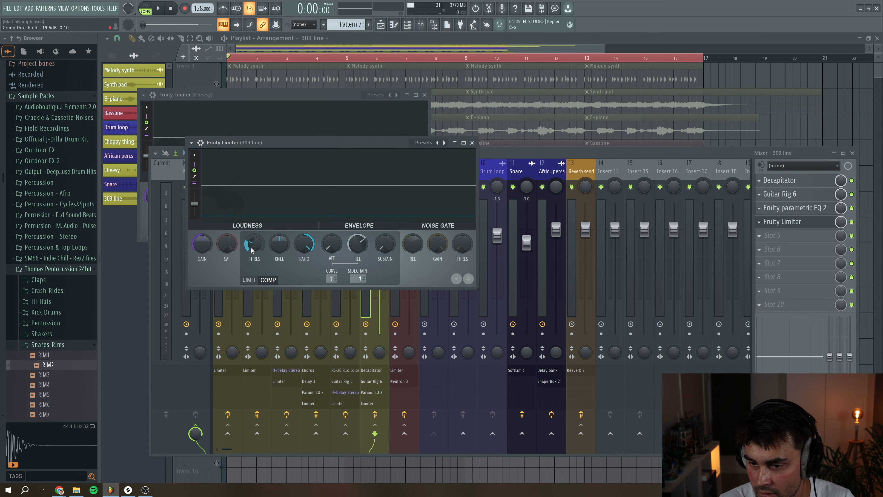
Unmute the Kickdrum playlist track during playback and adjust the compressor threshold in the 303 line's Fruity Limiter.
{"action": "left_click", "coordinate": [501, 42]}
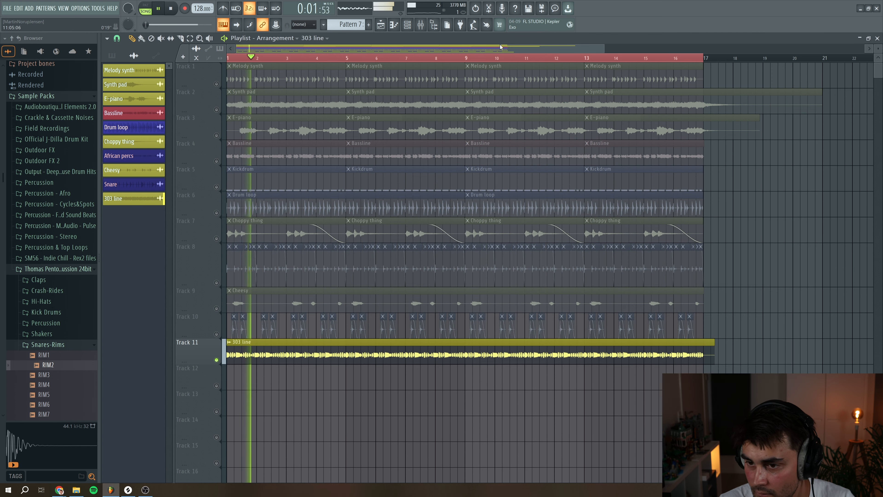
{"action": "left_click", "coordinate": [216, 187]}
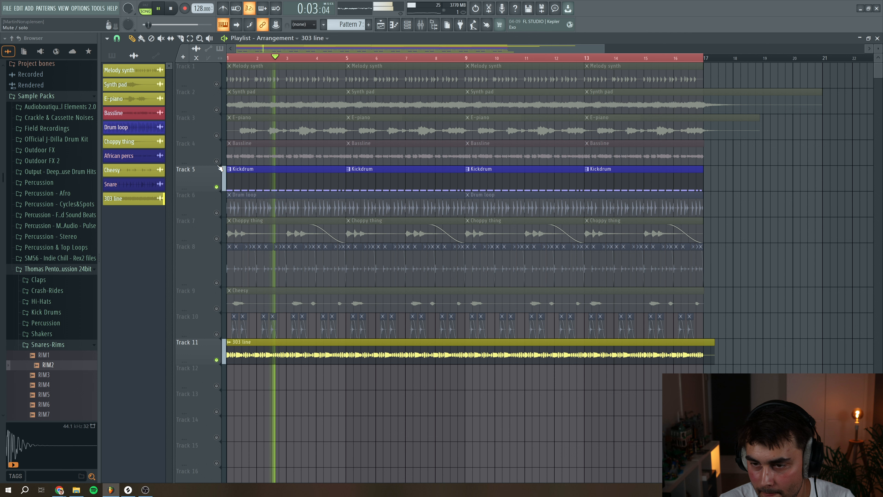
{"action": "left_click", "coordinate": [420, 25]}
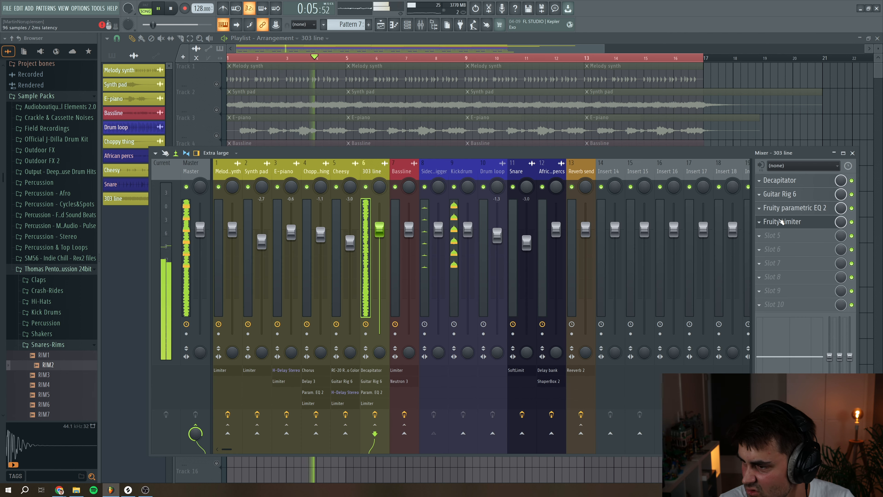
{"action": "left_click", "coordinate": [780, 221]}
{"action": "left_click_drag", "start_coordinate": [257, 241], "coordinate": [257, 246]}
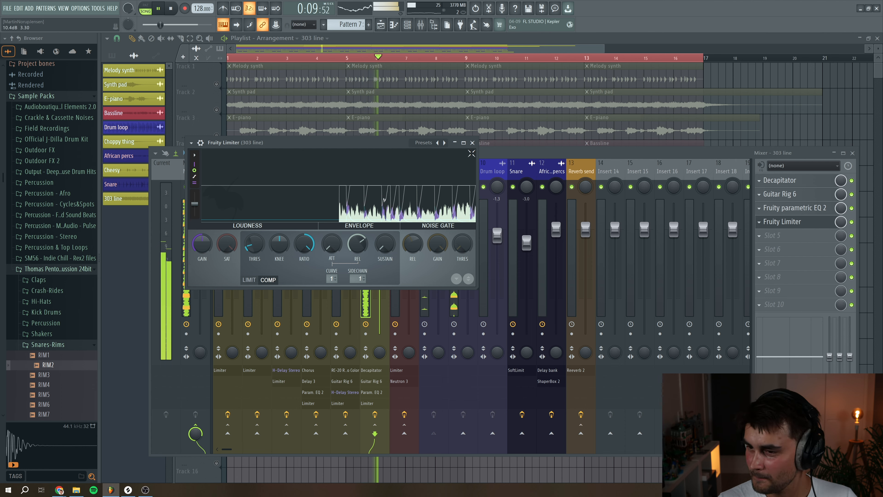
Unmute all remaining melodic, bass and percussion tracks in the playlist so the full arrangement plays.
{"action": "left_click", "coordinate": [416, 49]}
{"action": "left_click", "coordinate": [216, 84]}
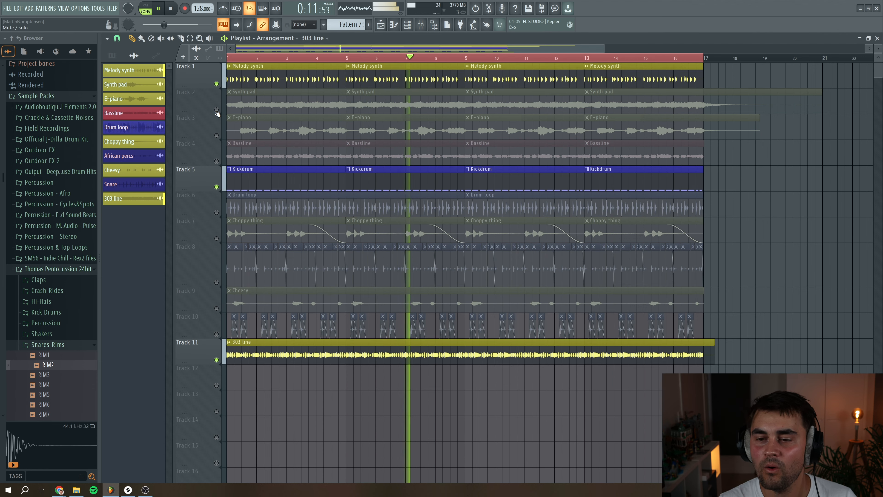
{"action": "left_click", "coordinate": [216, 110]}
{"action": "left_click", "coordinate": [216, 136]}
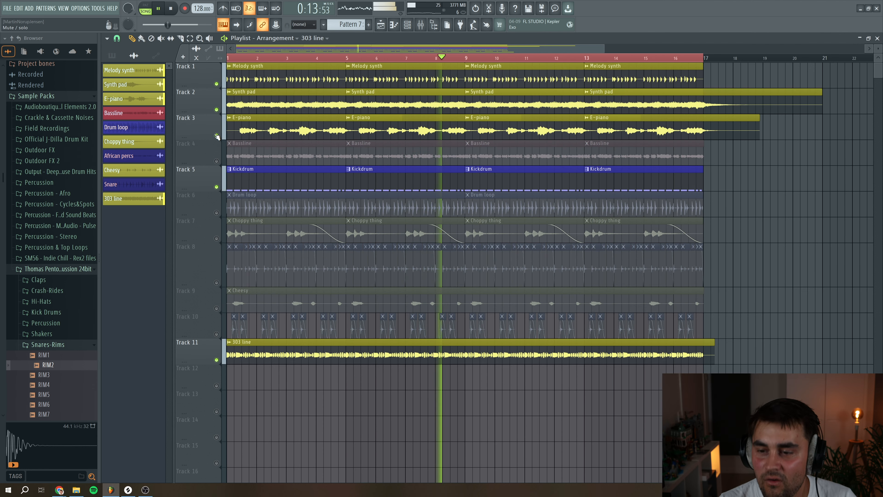
{"action": "left_click", "coordinate": [216, 161]}
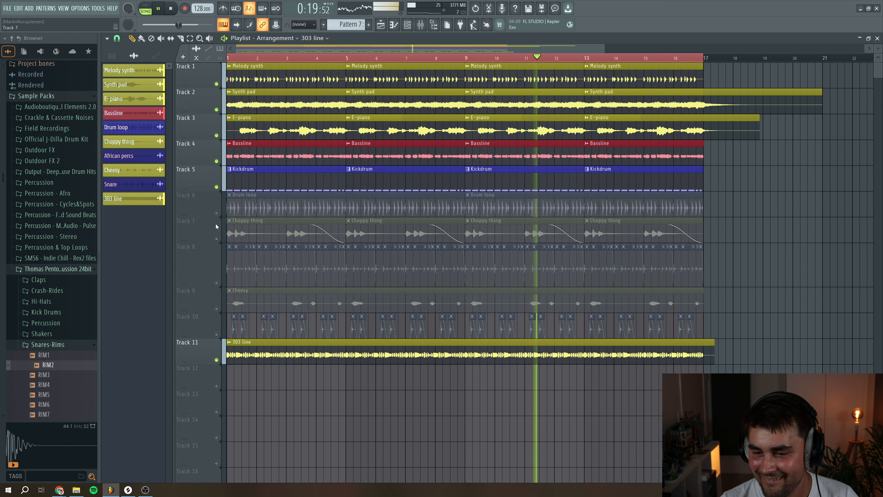
{"action": "left_click", "coordinate": [216, 239]}
{"action": "left_click", "coordinate": [217, 308]}
{"action": "left_click", "coordinate": [216, 334]}
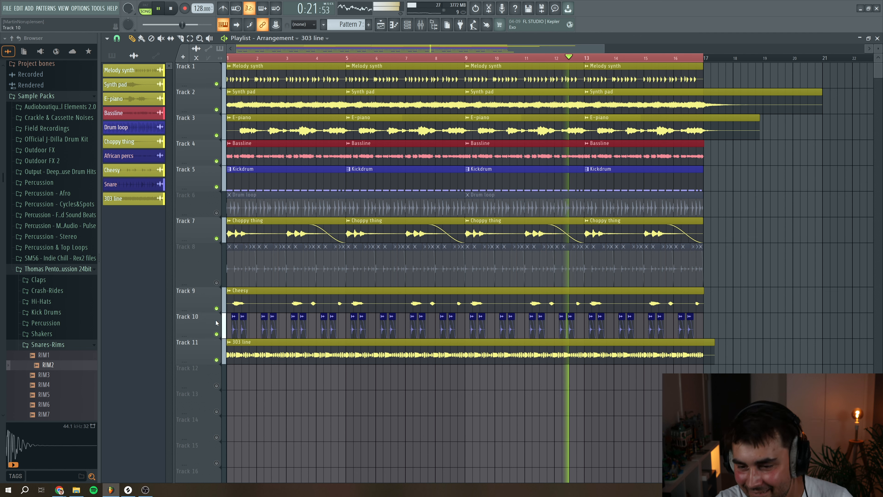
{"action": "left_click", "coordinate": [216, 282]}
{"action": "left_click", "coordinate": [216, 212]}
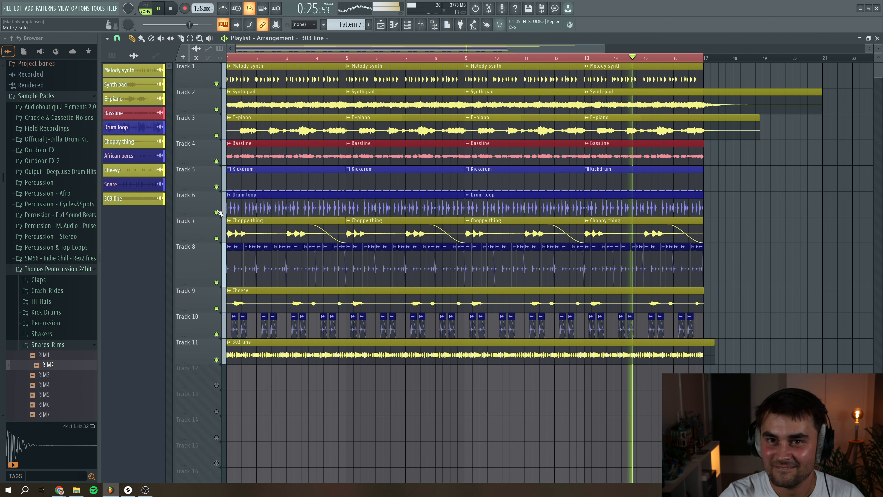
Insert an empty playlist track between the Drum loop and Choppy thing tracks.
{"action": "double_click", "coordinate": [302, 331]}
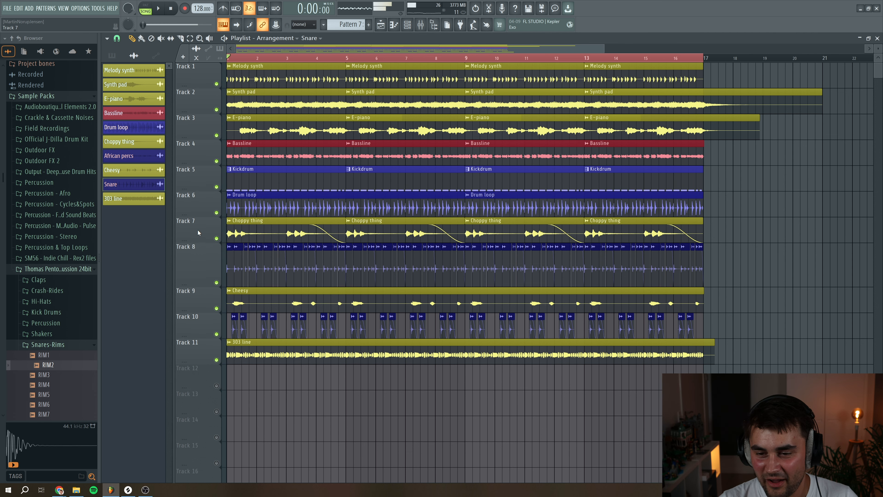
{"action": "right_click", "coordinate": [198, 230]}
{"action": "left_click", "coordinate": [214, 375]}
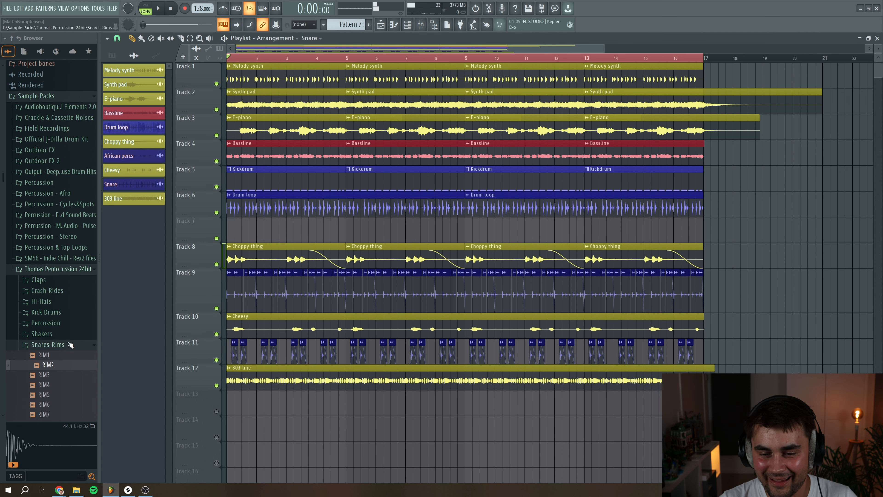
Collapse the favourite kicks folder and audition clap samples in the LÄMMERFYRs favourite Claps Vol. 1 folder.
{"action": "scroll", "coordinate": [57, 255], "scroll_direction": "up", "scroll_amount": 15}
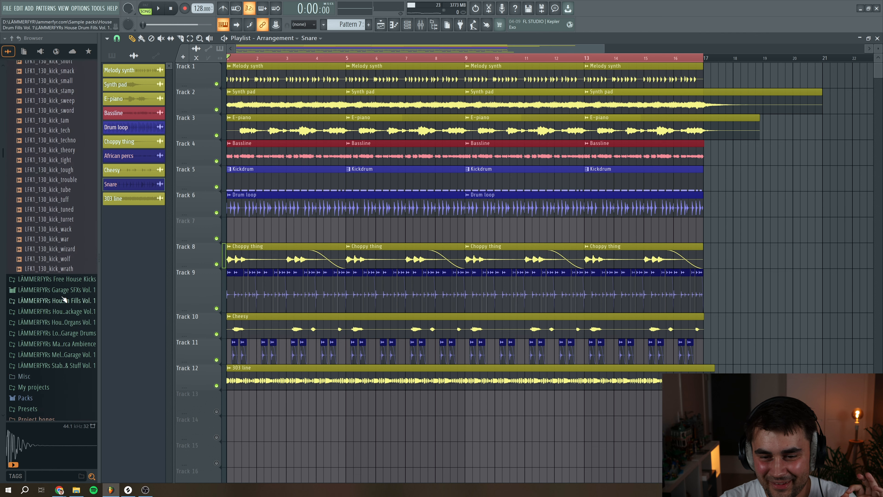
{"action": "scroll", "coordinate": [47, 251], "scroll_direction": "up", "scroll_amount": 15}
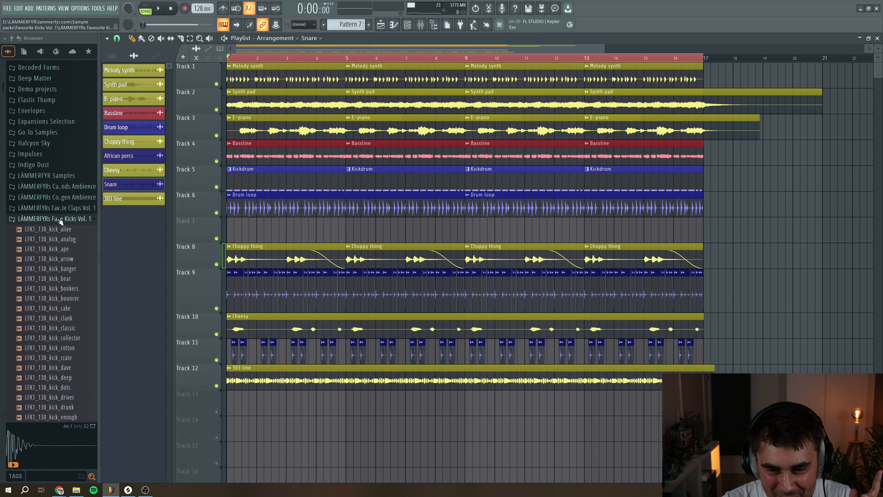
{"action": "left_click", "coordinate": [60, 219]}
{"action": "left_click", "coordinate": [63, 208]}
{"action": "left_click", "coordinate": [61, 287]}
{"action": "left_click", "coordinate": [63, 298]}
{"action": "left_click", "coordinate": [68, 307]}
{"action": "left_click", "coordinate": [68, 317]}
{"action": "left_click", "coordinate": [68, 327]}
{"action": "left_click", "coordinate": [69, 337]}
{"action": "left_click", "coordinate": [69, 376]}
{"action": "left_click", "coordinate": [69, 357]}
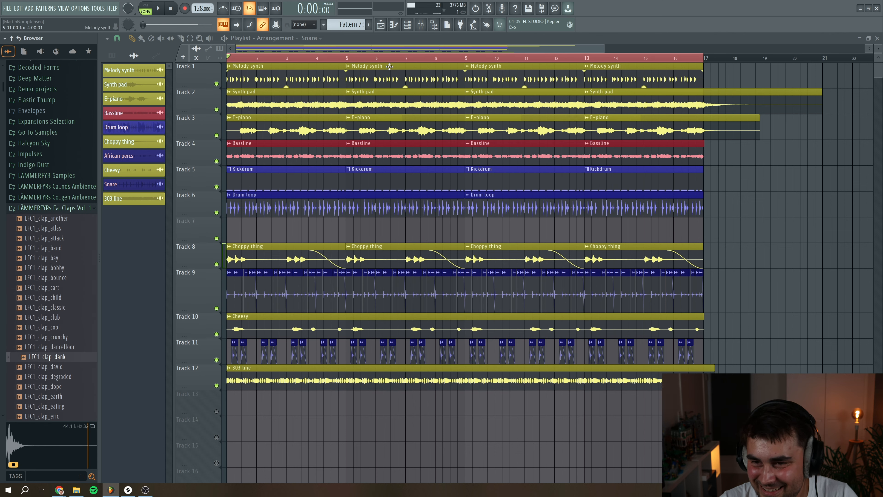
Load LFC1_clap_dank into the channel rack for the Clap pattern and draw a short C5 note on beat two.
{"action": "left_click_drag", "start_coordinate": [47, 357], "coordinate": [172, 236]}
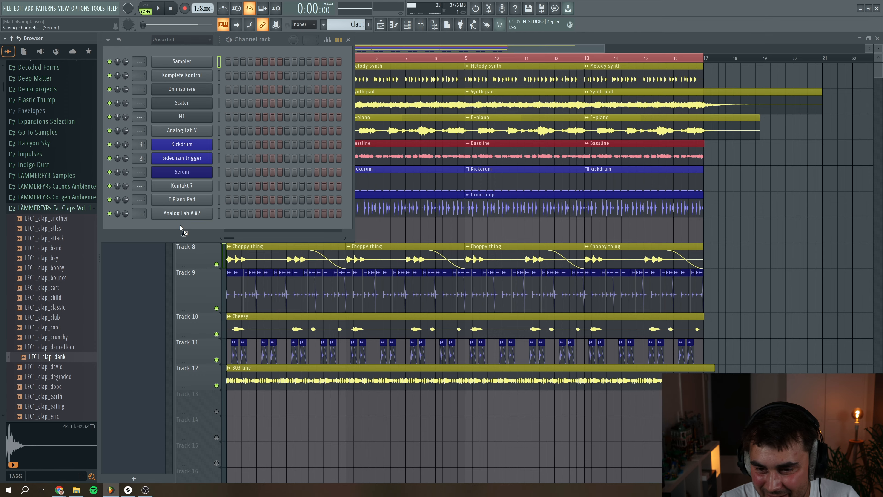
{"action": "key", "text": "F7"}
{"action": "left_click", "coordinate": [174, 316]}
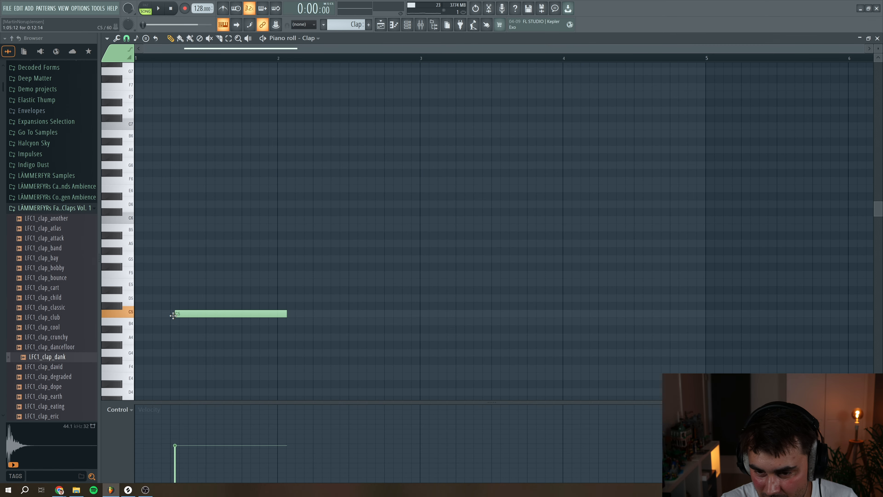
{"action": "key", "text": "space"}
{"action": "left_click_drag", "start_coordinate": [285, 314], "coordinate": [188, 313]}
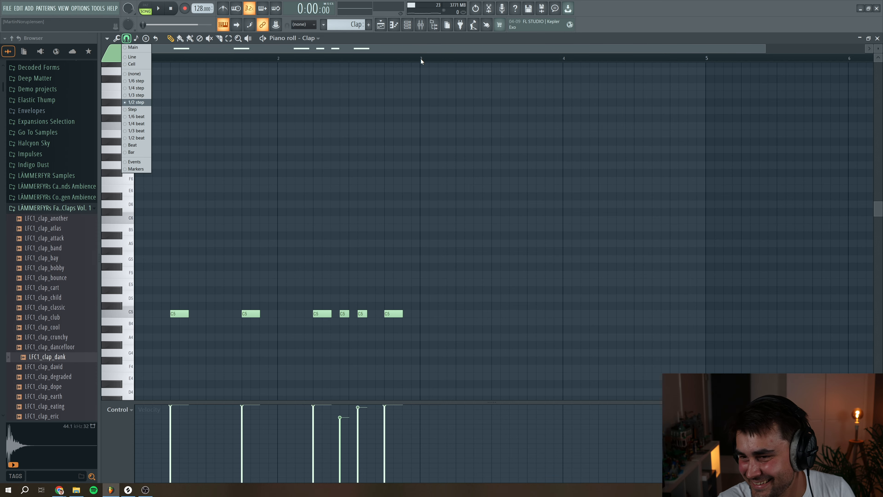
Duplicate the first two bars of clap notes into bars 3 and 4 and quantize the clap notes.
{"action": "left_click_drag", "start_coordinate": [420, 61], "coordinate": [74, 84]}
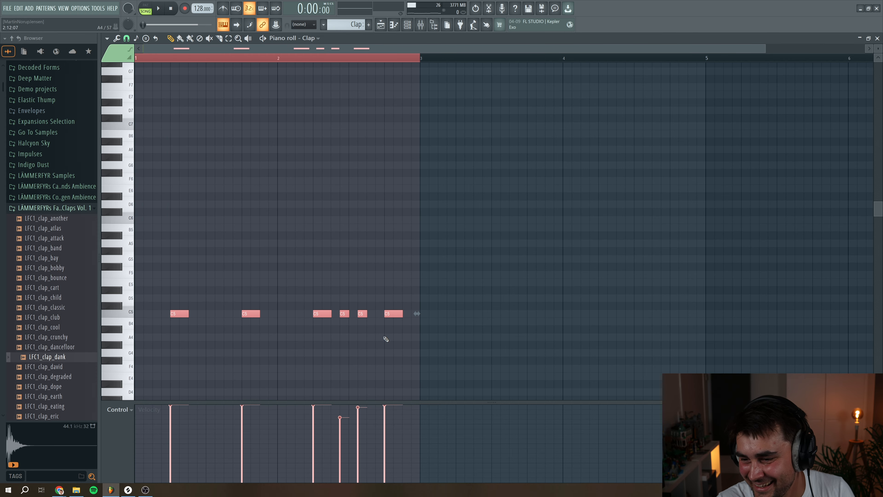
{"action": "key", "text": "ctrl+b"}
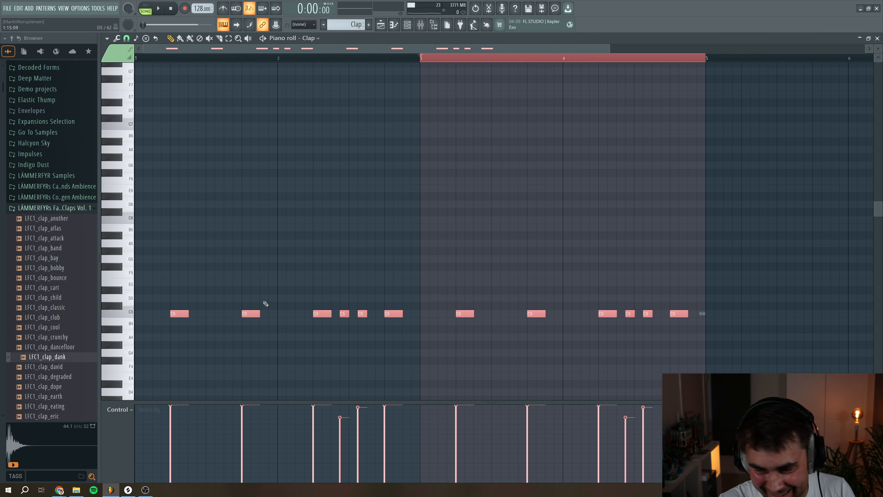
{"action": "key", "text": "alt+q"}
{"action": "left_click", "coordinate": [479, 295]}
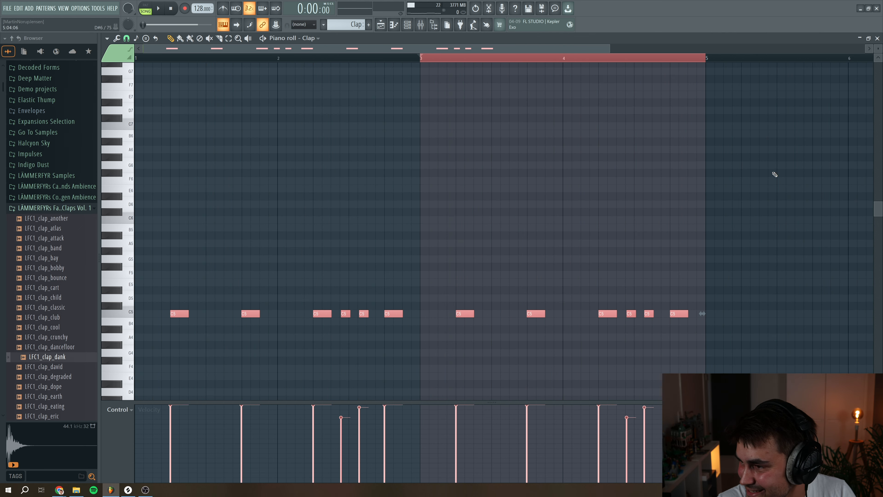
{"action": "left_click", "coordinate": [877, 37]}
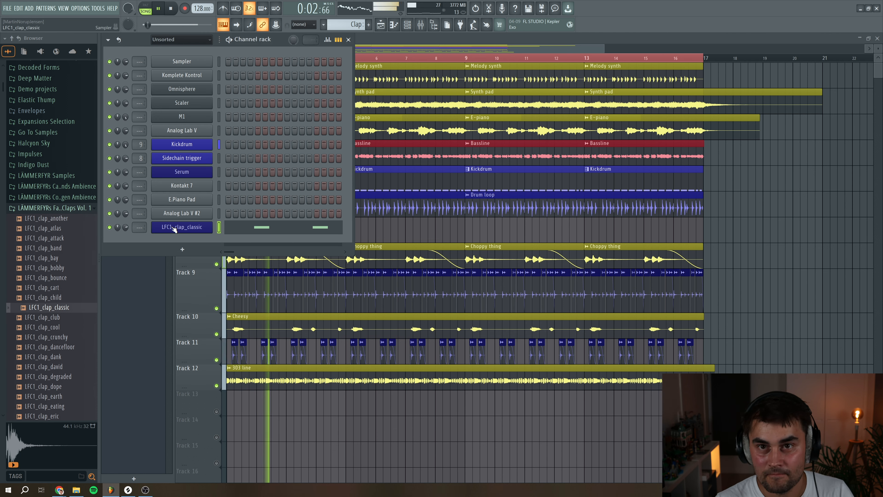
{"action": "key", "text": "space"}
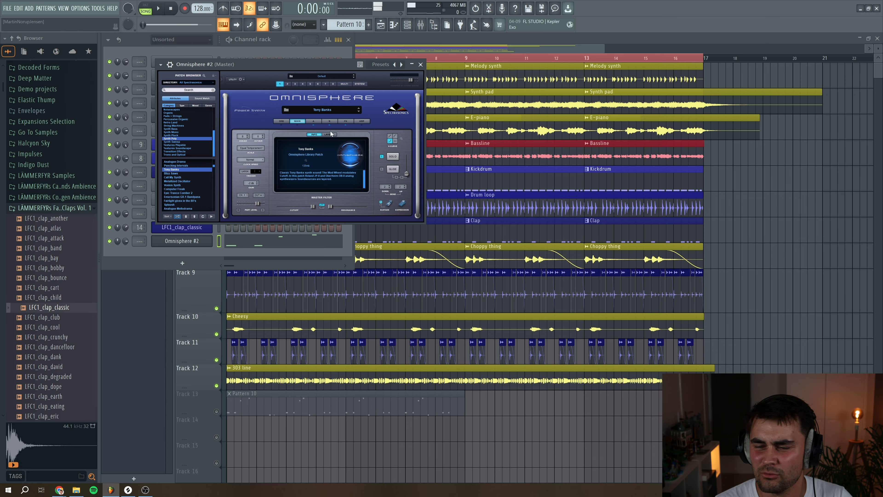
Quantize the Omnisphere #2 notes in Pattern 10 and place another Pattern 10 clip at bar 5 on Track 13.
{"action": "left_click", "coordinate": [307, 240]}
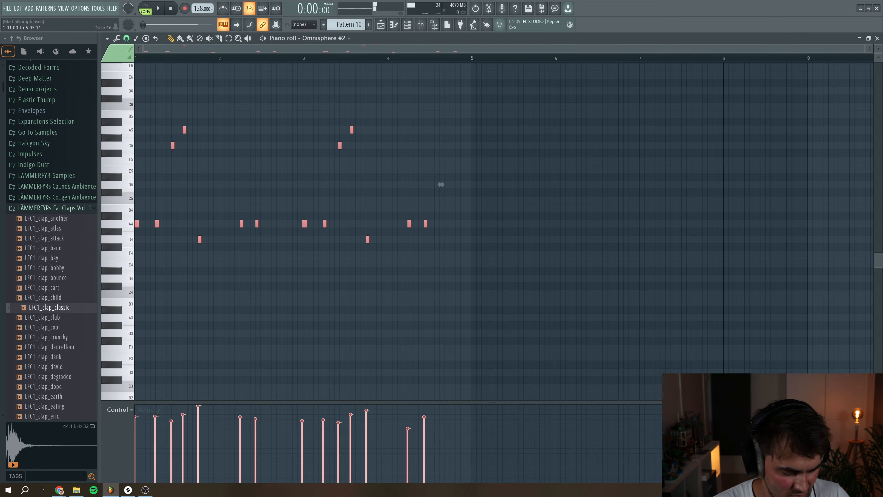
{"action": "key", "text": "alt+q"}
{"action": "left_click", "coordinate": [487, 298]}
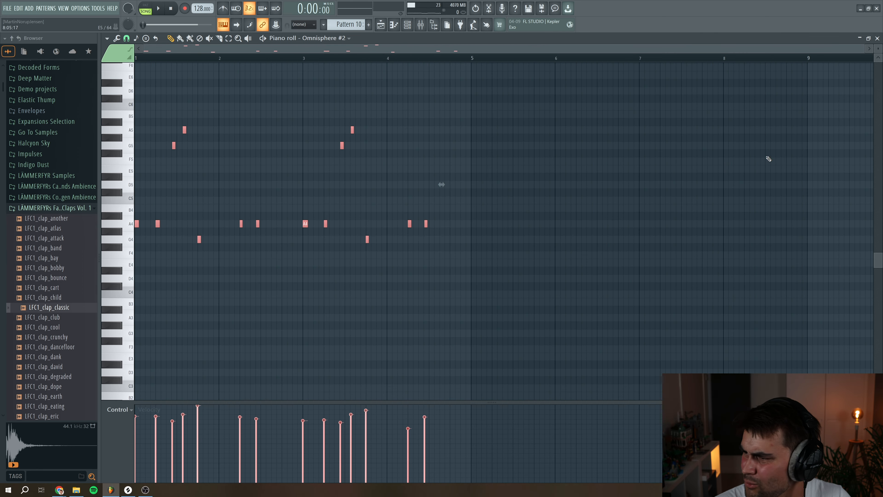
{"action": "left_click", "coordinate": [878, 37]}
{"action": "key", "text": "space"}
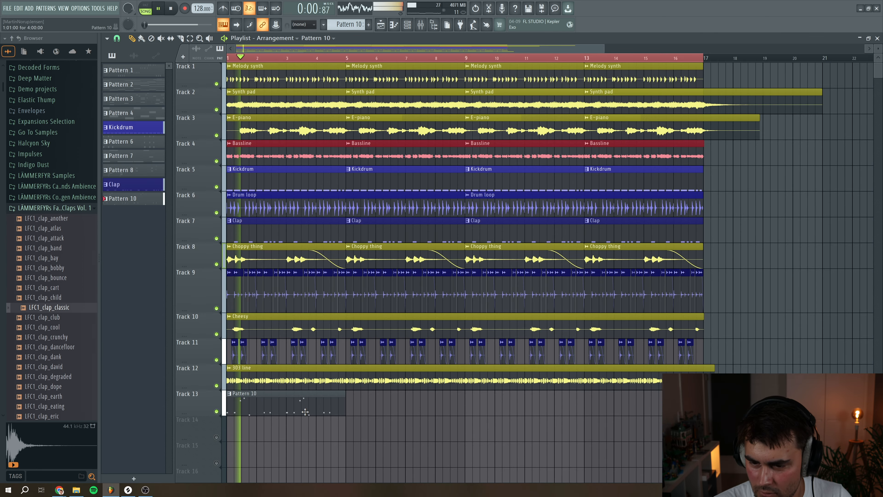
{"action": "left_click", "coordinate": [352, 409]}
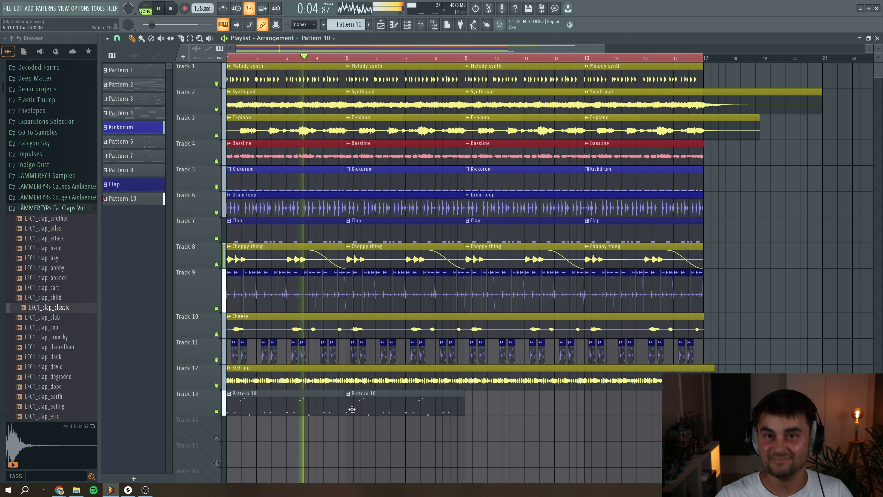
{"action": "key", "text": "space"}
Add an A3 note near the end of bar 4 in the Omnisphere #2 pattern, lengthen it, and lower its velocity.
{"action": "left_click", "coordinate": [406, 25]}
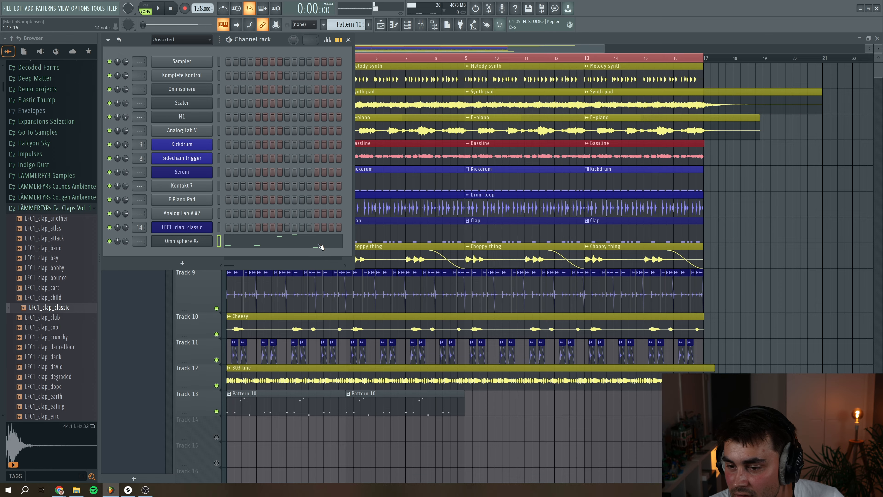
{"action": "left_click", "coordinate": [320, 246]}
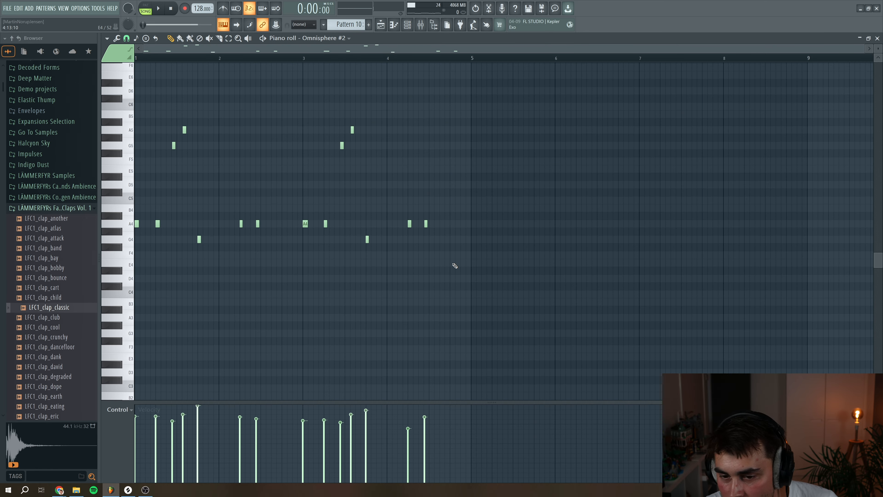
{"action": "left_click_drag", "start_coordinate": [458, 319], "coordinate": [453, 316]}
{"action": "key", "text": "space"}
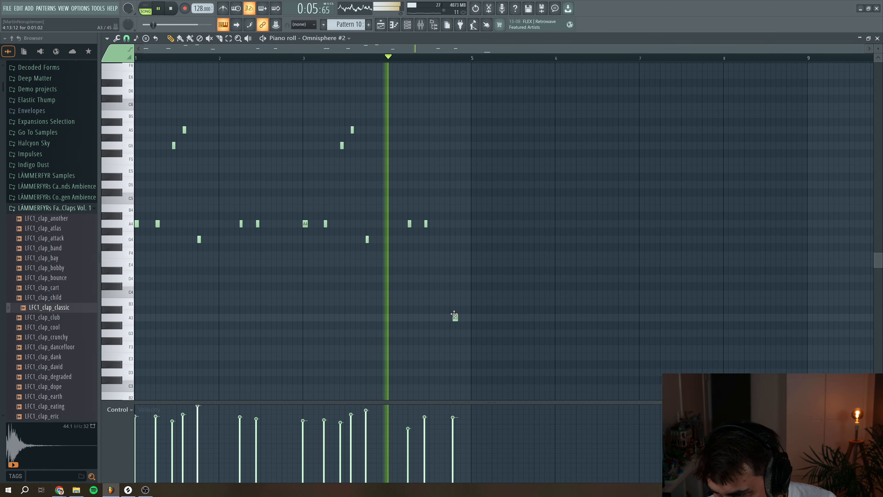
{"action": "left_click_drag", "start_coordinate": [454, 317], "coordinate": [465, 318]}
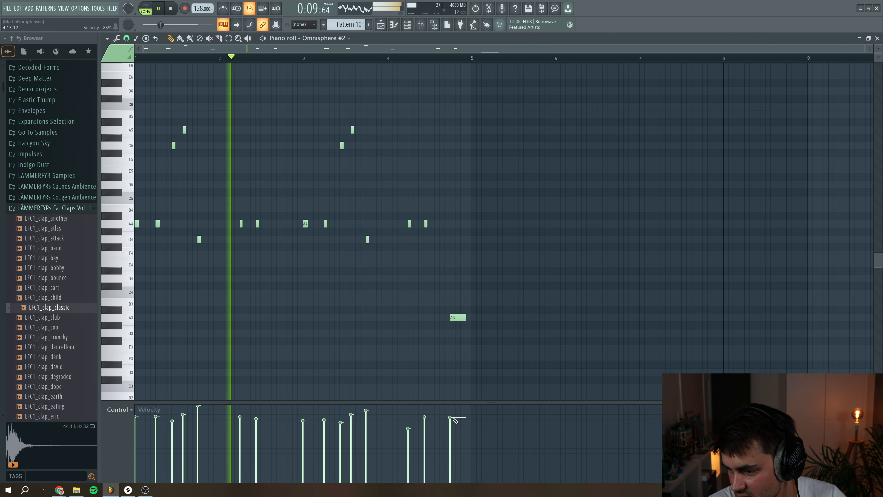
{"action": "left_click_drag", "start_coordinate": [453, 418], "coordinate": [455, 428]}
{"action": "left_click", "coordinate": [470, 269]}
{"action": "right_click", "coordinate": [471, 270]}
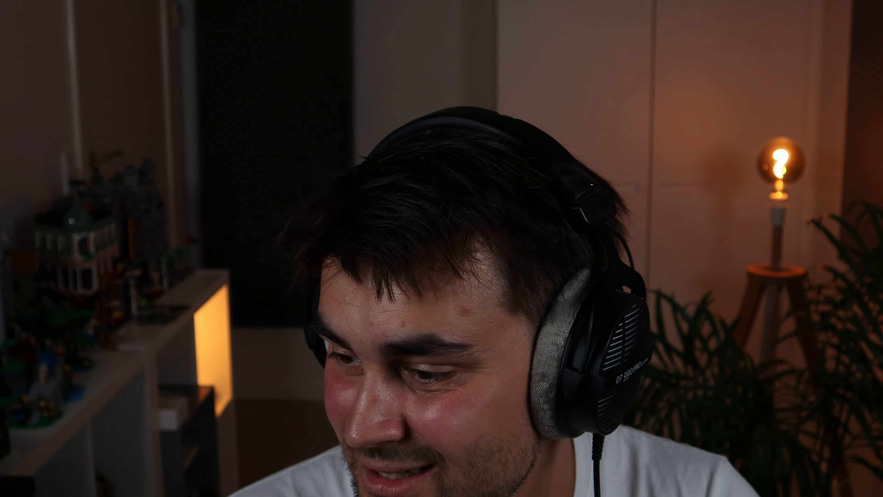
Route the soloed Bell madness clip to its own mixer track and move that track beside 303 line as track 7.
{"action": "right_click", "coordinate": [205, 426]}
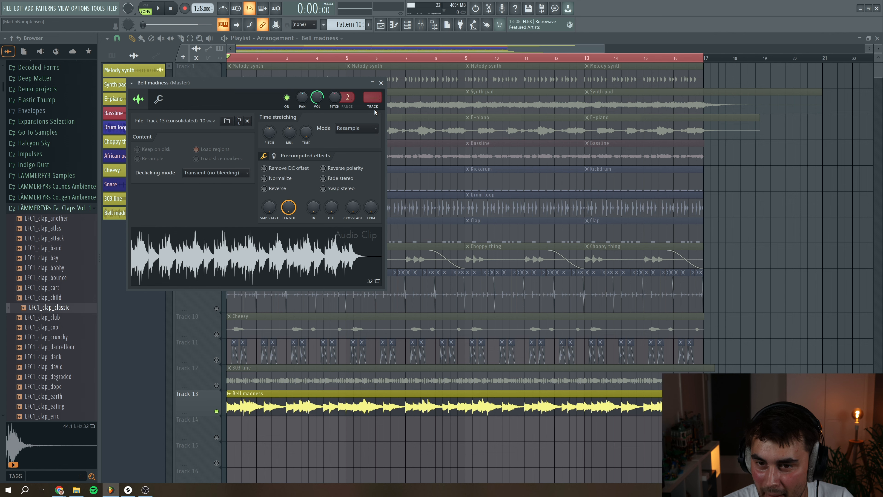
{"action": "left_click", "coordinate": [374, 107]}
{"action": "key", "text": "space"}
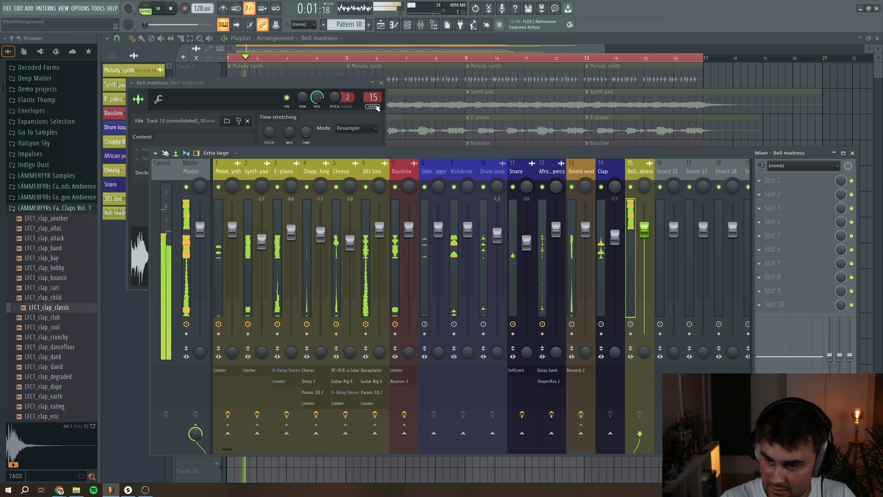
{"action": "scroll", "coordinate": [375, 98], "scroll_direction": "down", "scroll_amount": 8}
{"action": "key", "text": "space"}
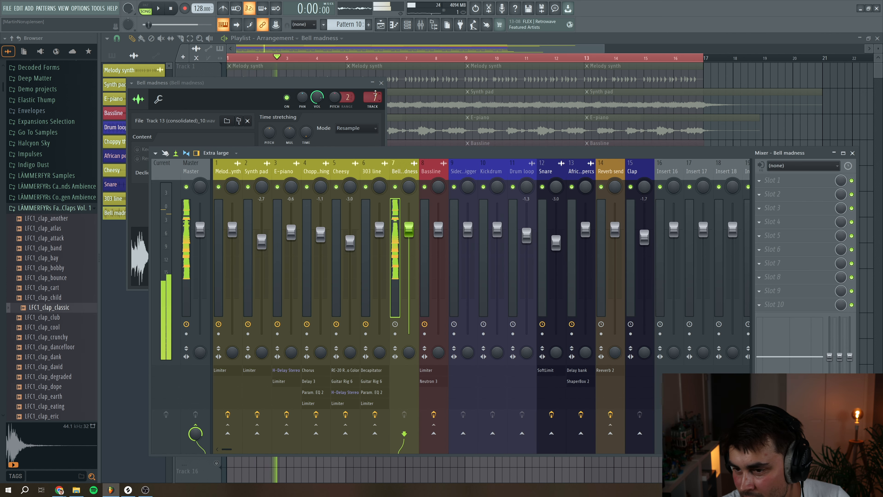
Send Bell madness to the Reverb send track at 48% and set its mixer volume to -2.2 dB.
{"action": "left_click", "coordinate": [610, 433]}
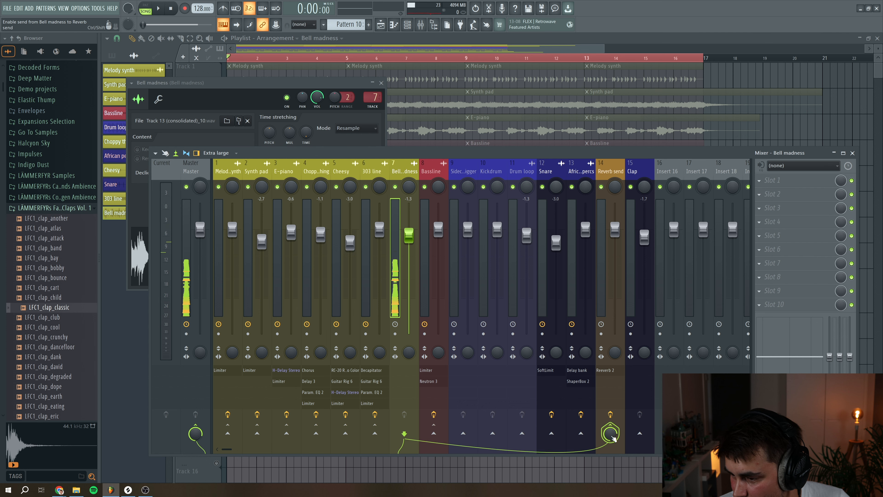
{"action": "key", "text": "space"}
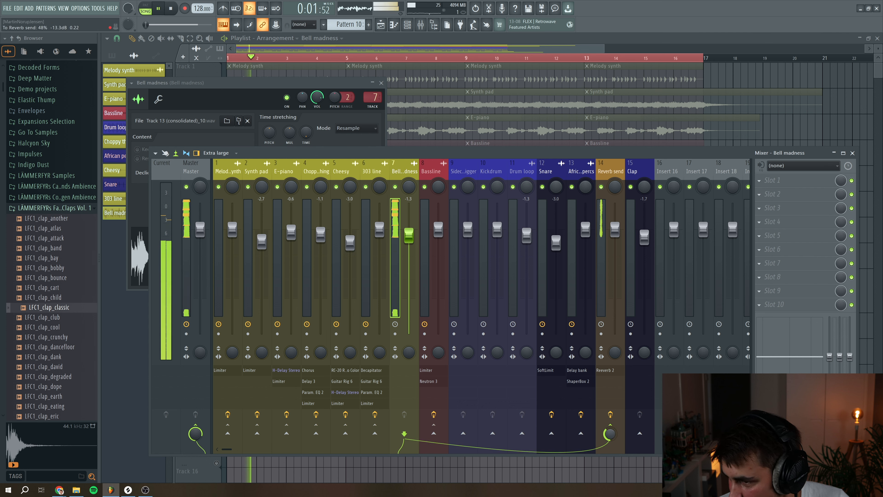
{"action": "left_click_drag", "start_coordinate": [409, 232], "coordinate": [414, 238]}
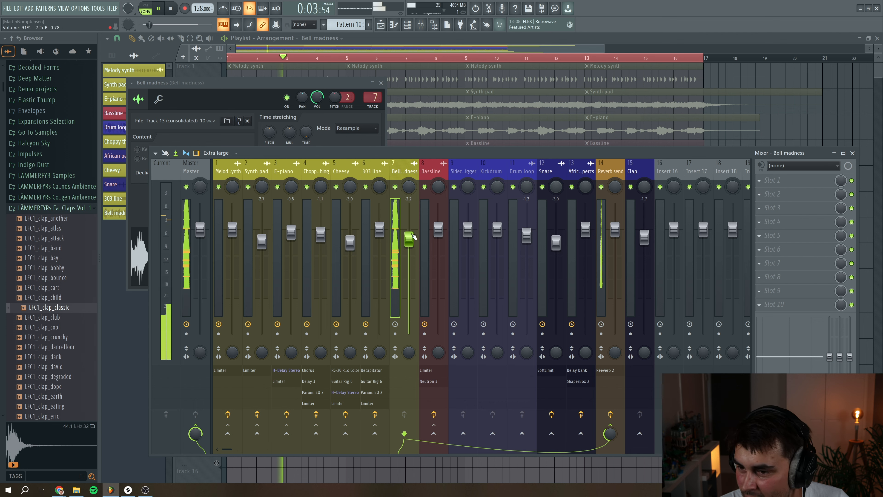
{"action": "left_click", "coordinate": [381, 83]}
{"action": "key", "text": "space"}
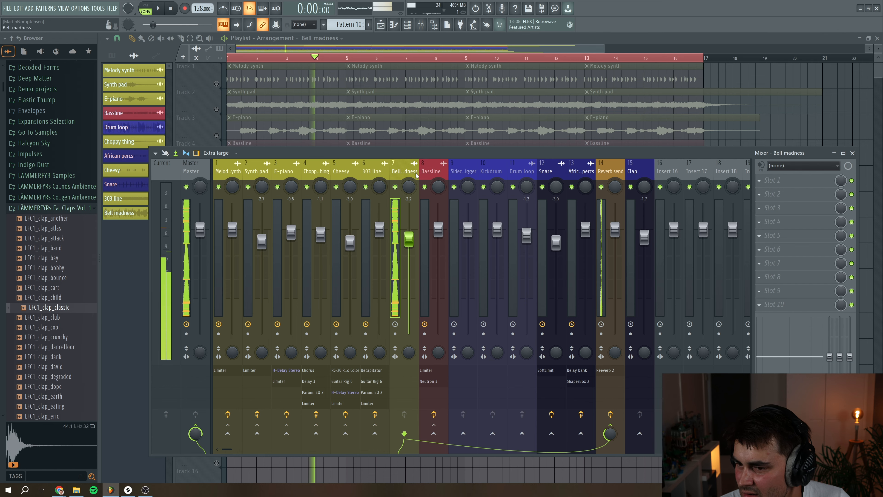
Insert H-Delay Stereo on the Bell madness mixer track with a 1/8 delay and the low-pass filter at 3.17k.
{"action": "left_click", "coordinate": [759, 194]}
{"action": "mouse_move", "coordinate": [693, 245]}
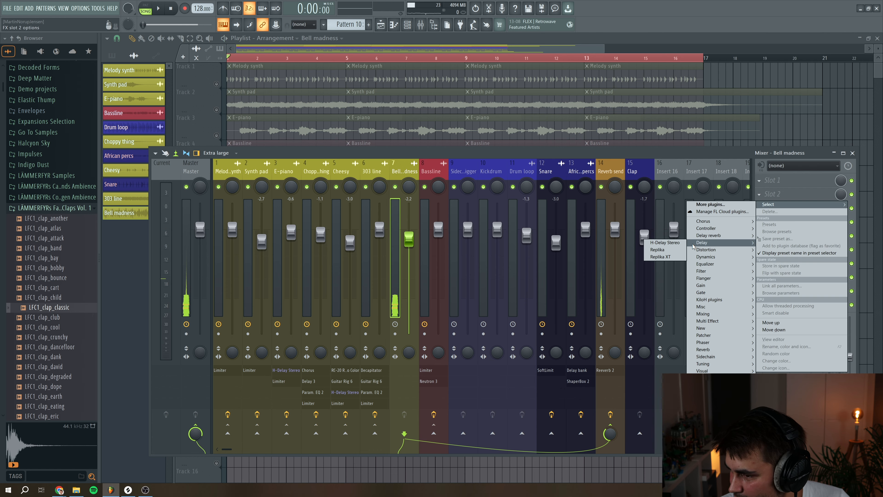
{"action": "left_click", "coordinate": [665, 242]}
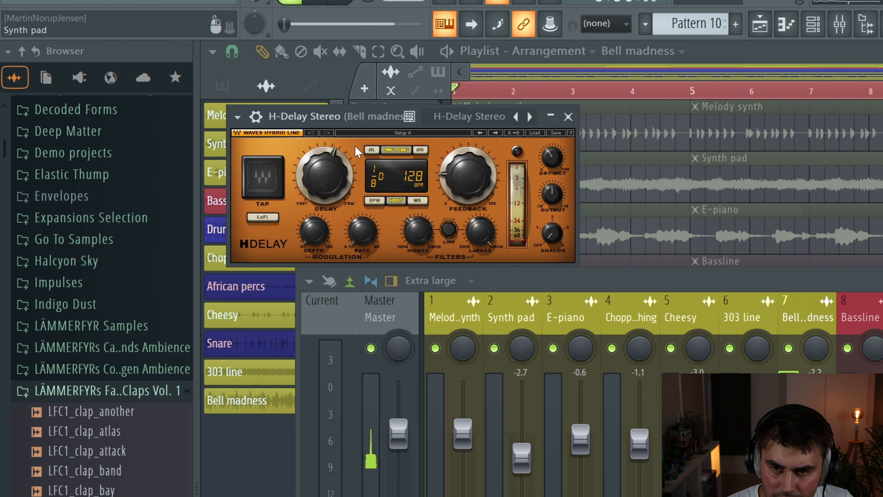
{"action": "left_click", "coordinate": [357, 179]}
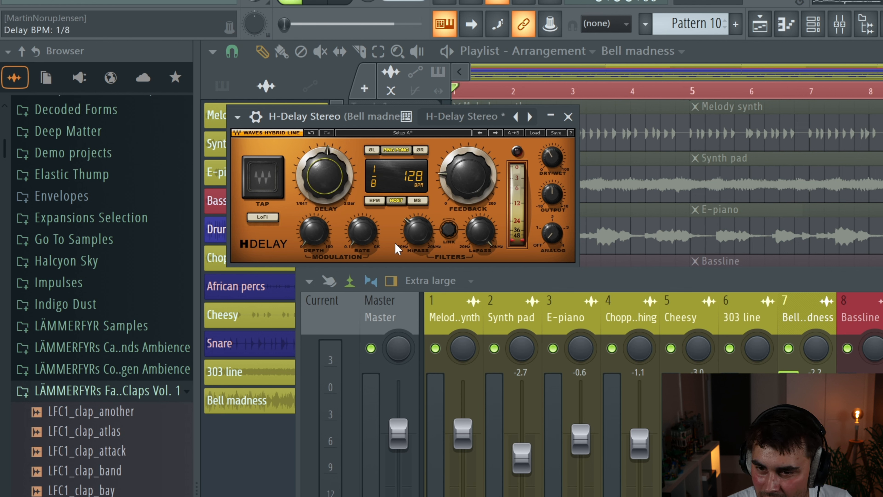
{"action": "left_click", "coordinate": [472, 239]}
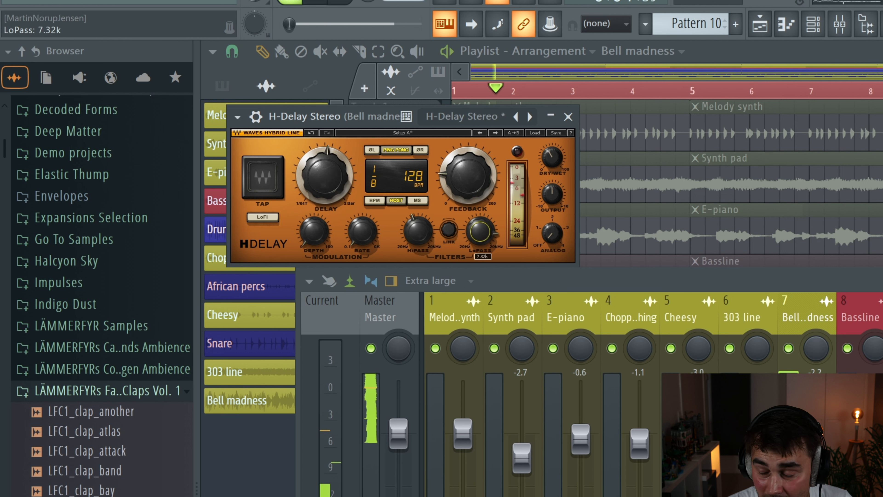
{"action": "left_click_drag", "start_coordinate": [479, 231], "coordinate": [480, 247]}
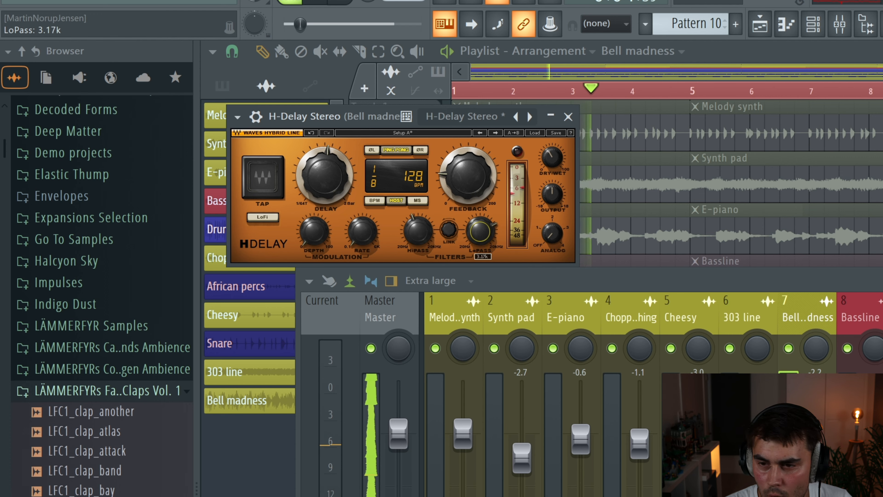
{"action": "left_click", "coordinate": [568, 116]}
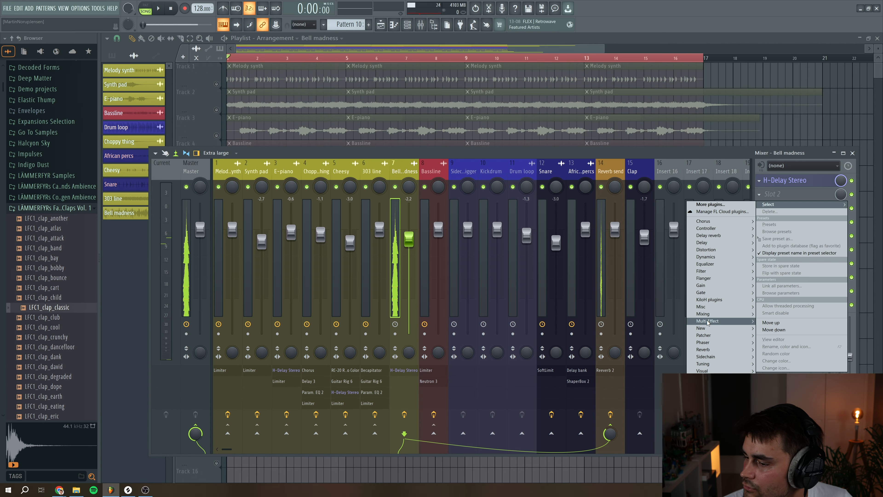
Insert ShaperBox 2 on Bell madness with a Pan shaper, using the third Rhythm 1 wave and a 39% mix.
{"action": "mouse_move", "coordinate": [707, 322]}
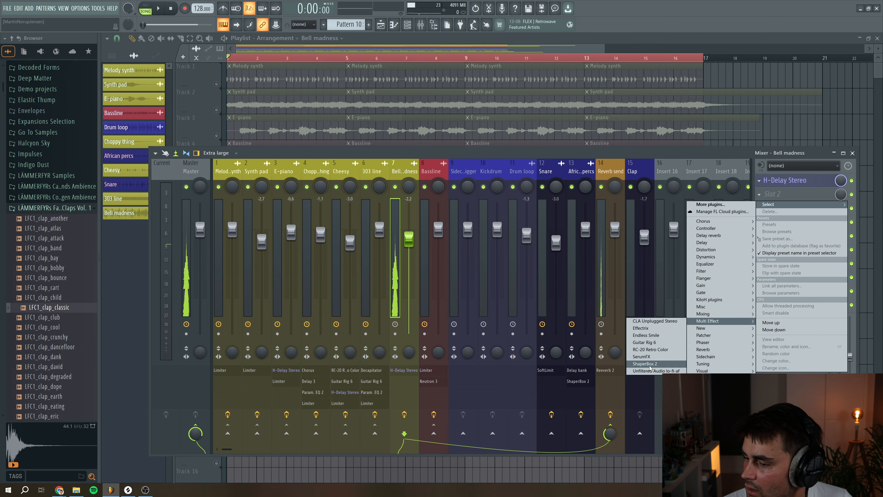
{"action": "left_click", "coordinate": [650, 363]}
{"action": "left_click", "coordinate": [184, 312]}
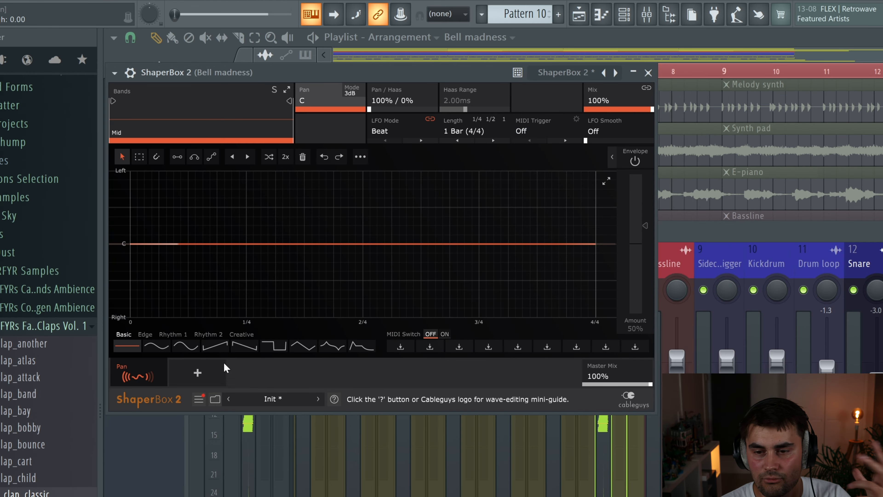
{"action": "left_click", "coordinate": [173, 334]}
{"action": "left_click", "coordinate": [186, 345]}
{"action": "left_click_drag", "start_coordinate": [639, 111], "coordinate": [611, 111]}
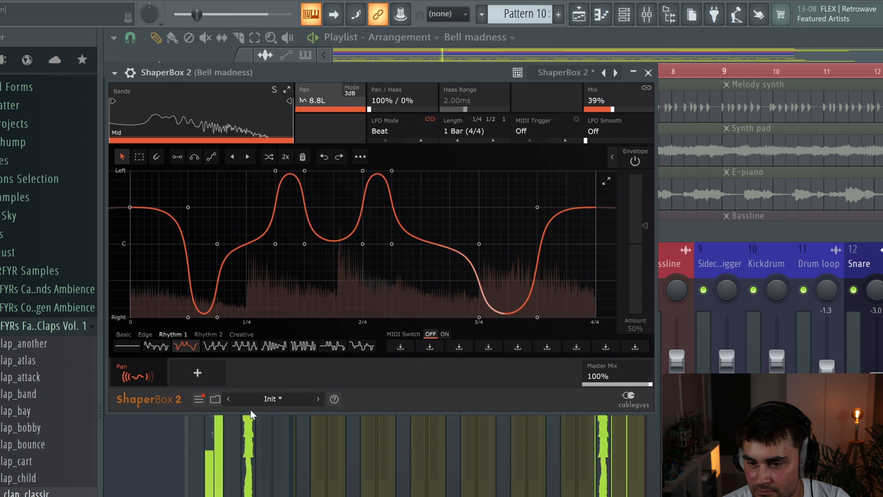
Add a Filter shaper with the Pattern preset in ShaperBox 2, set LFO Smooth to 28%, and raise the cutoff curve.
{"action": "left_click", "coordinate": [197, 373]}
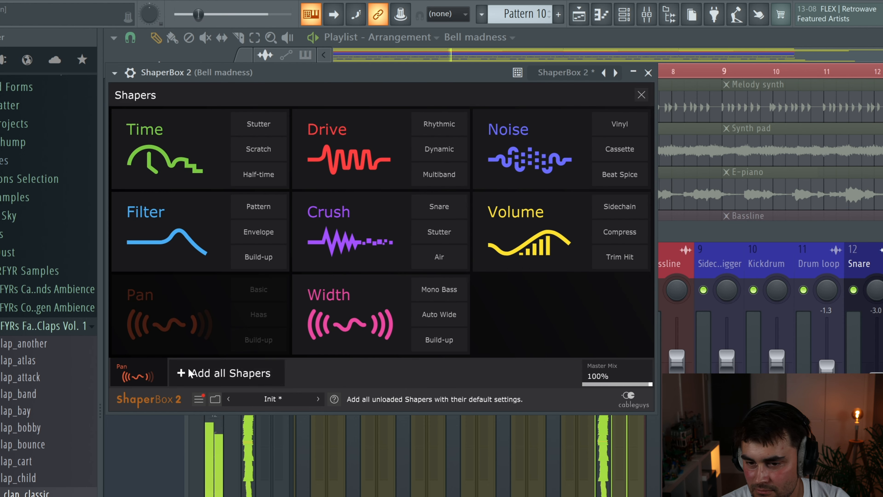
{"action": "left_click", "coordinate": [250, 207]}
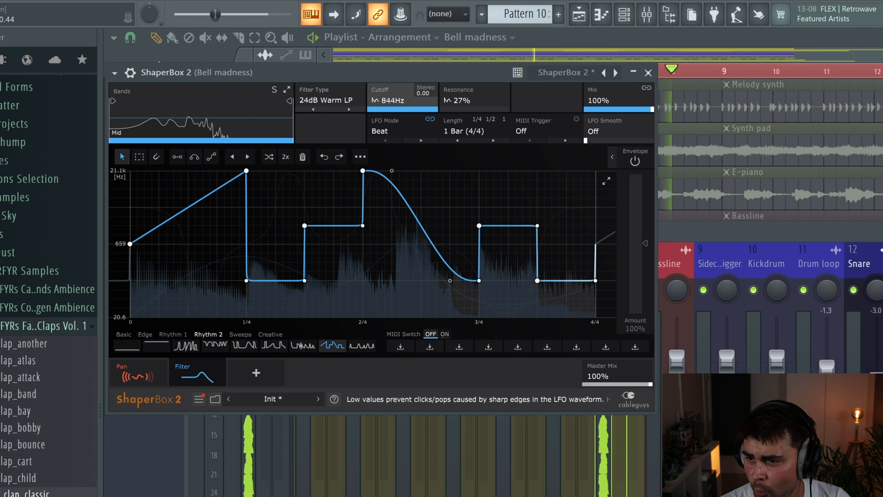
{"action": "left_click_drag", "start_coordinate": [585, 140], "coordinate": [605, 139]}
{"action": "left_click_drag", "start_coordinate": [388, 105], "coordinate": [388, 93]}
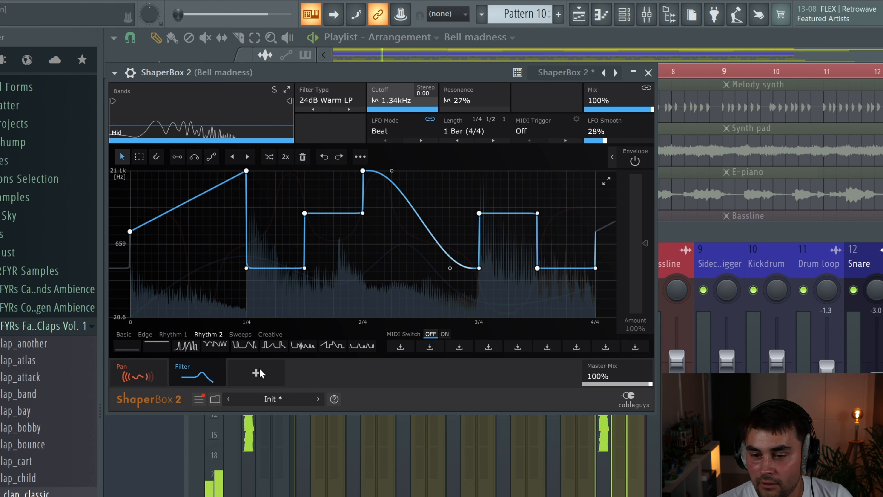
{"action": "left_click", "coordinate": [648, 72]}
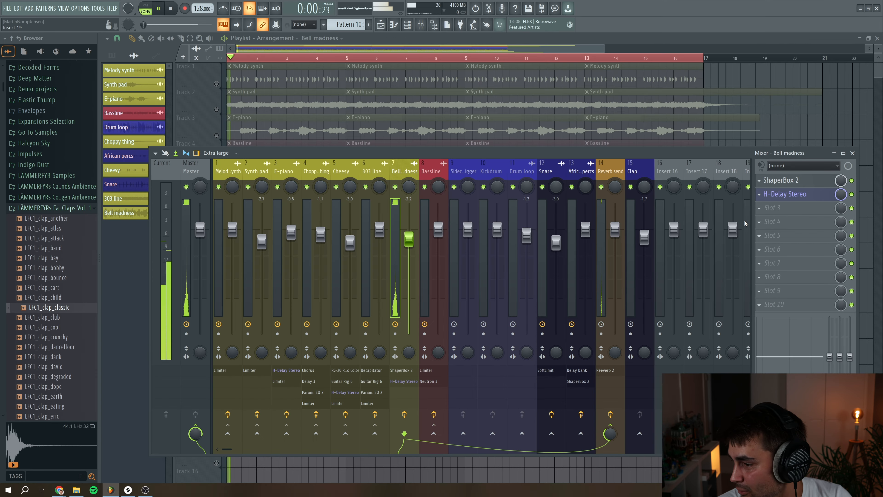
Insert Fruity parametric EQ 2 in the third effect slot of the Bell madness mixer track.
{"action": "left_click", "coordinate": [759, 209]}
{"action": "mouse_move", "coordinate": [693, 287]}
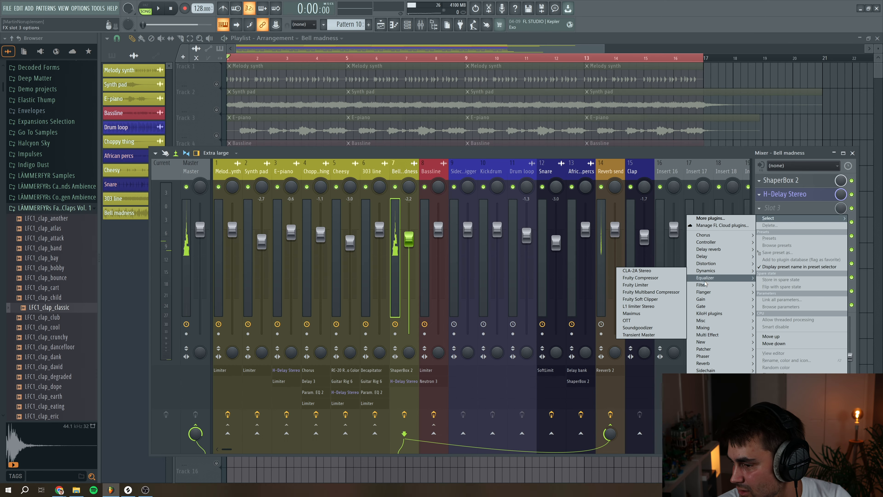
{"action": "left_click", "coordinate": [669, 321]}
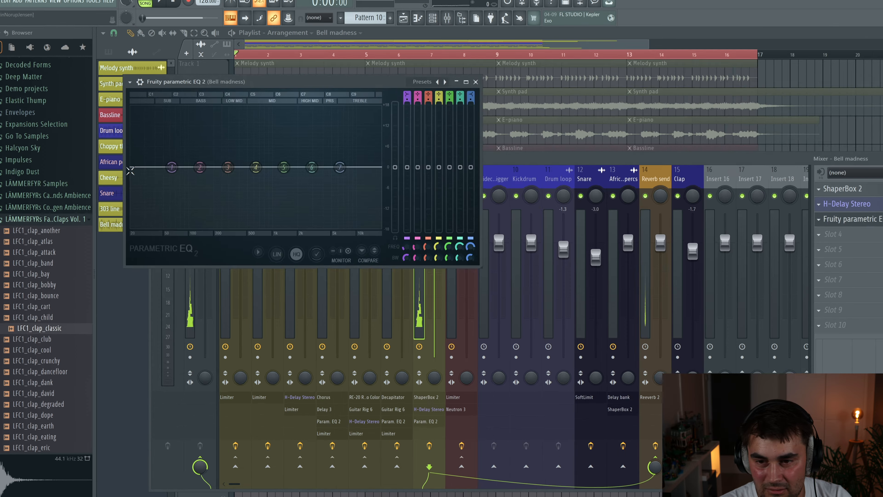
Turn band 1 of the Bell madness EQ into a high-pass filter with a cutoff of 167 Hz.
{"action": "right_click", "coordinate": [170, 160]}
{"action": "mouse_move", "coordinate": [222, 246]}
{"action": "left_click", "coordinate": [258, 285]}
{"action": "right_click", "coordinate": [187, 212]}
{"action": "left_click", "coordinate": [279, 336]}
{"action": "key", "text": "space"}
{"action": "left_click_drag", "start_coordinate": [187, 212], "coordinate": [245, 212]}
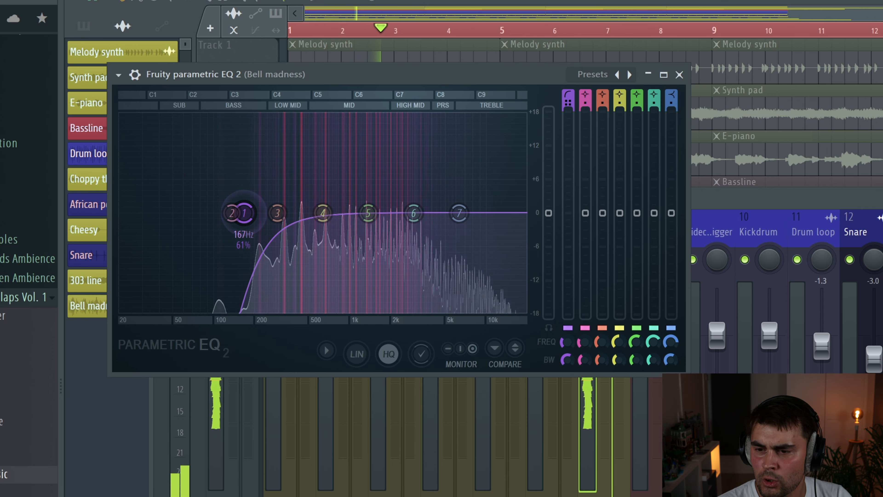
{"action": "left_click", "coordinate": [679, 74]}
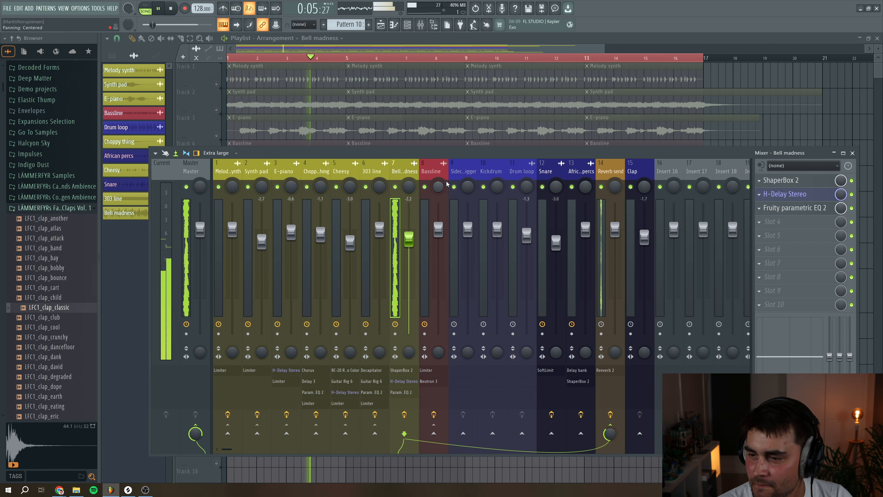
{"action": "key", "text": "space"}
Route the Sidechain trigger mixer track to Bell madness as a sidechain input.
{"action": "left_click", "coordinate": [466, 172]}
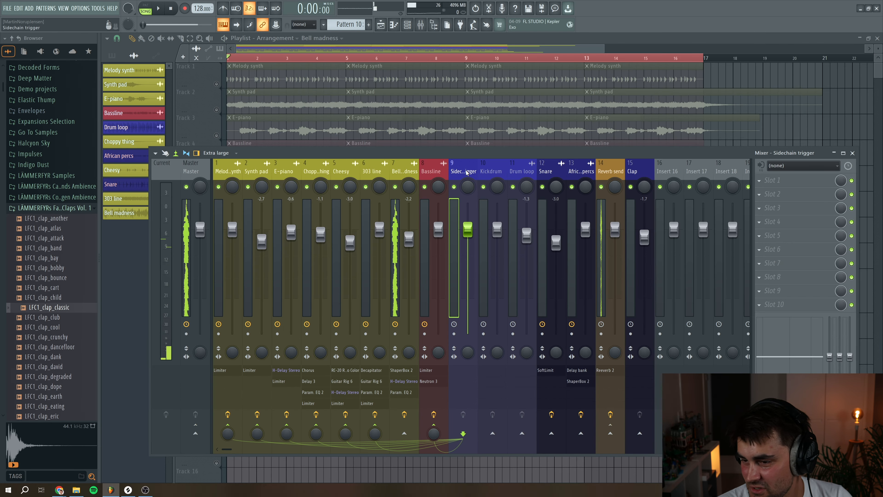
{"action": "right_click", "coordinate": [405, 432]}
{"action": "left_click", "coordinate": [416, 446]}
Copy the Fruity Limiter with its settings from the 303 line mixer track to Bell madness.
{"action": "left_click", "coordinate": [371, 179]}
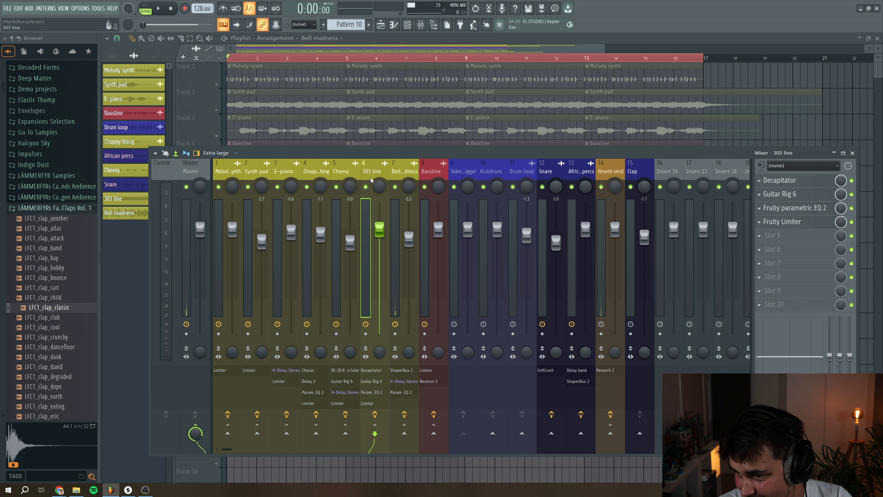
{"action": "left_click", "coordinate": [765, 221]}
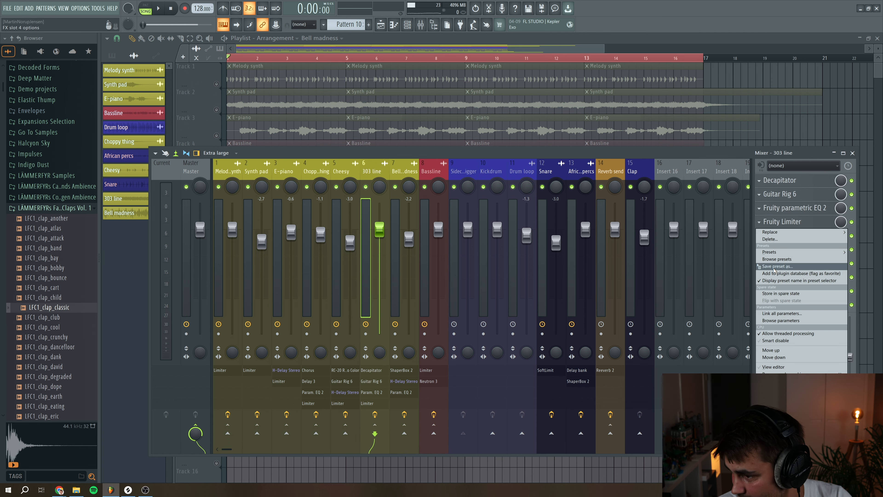
{"action": "left_click_drag", "start_coordinate": [773, 268], "coordinate": [428, 230]}
{"action": "left_click_drag", "start_coordinate": [408, 169], "coordinate": [407, 170]}
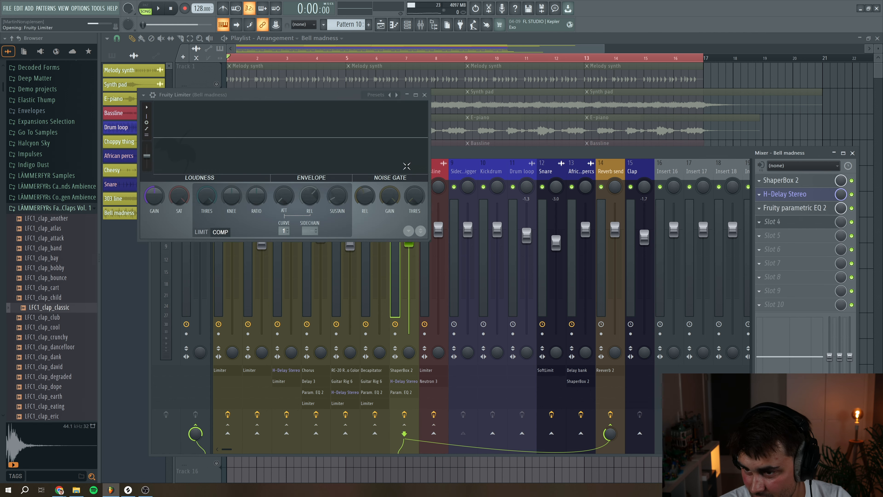
{"action": "key", "text": "F9"}
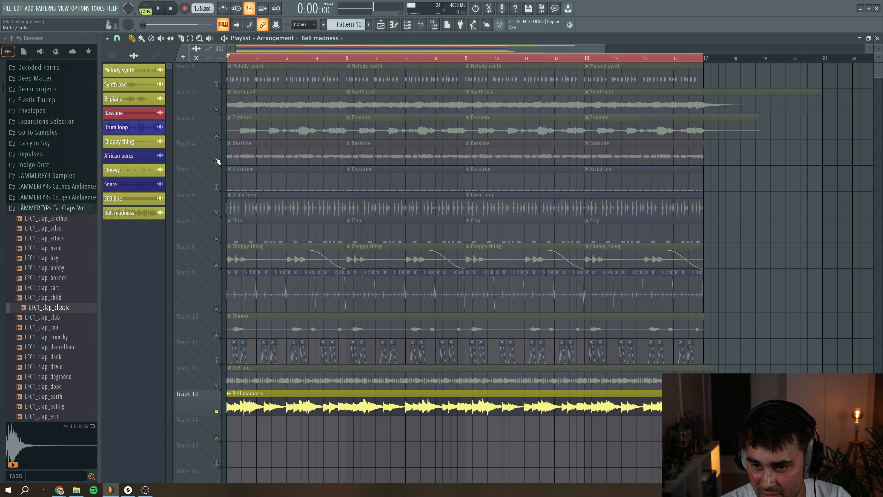
Unmute the Bassline and Kickdrum playlist tracks, play them with Bell madness, and adjust the Bell madness mixer volume.
{"action": "left_click_drag", "start_coordinate": [216, 161], "coordinate": [216, 186]}
{"action": "key", "text": "space"}
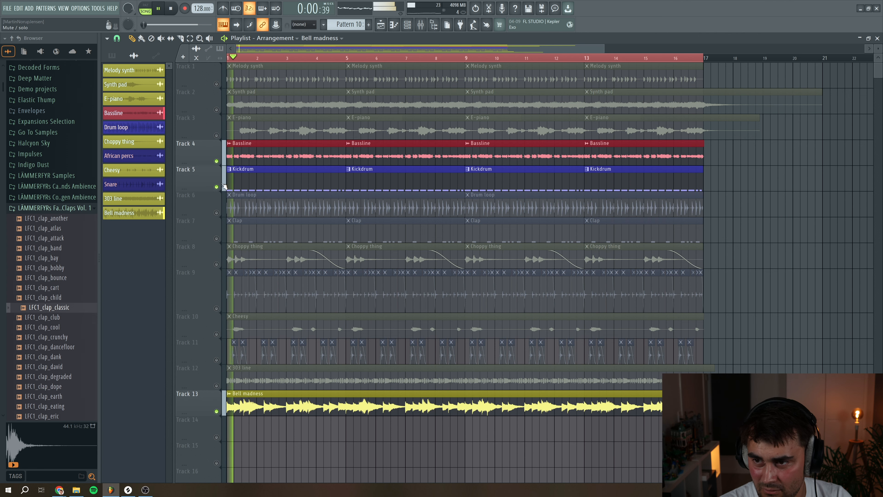
{"action": "left_click", "coordinate": [420, 24]}
{"action": "left_click_drag", "start_coordinate": [412, 241], "coordinate": [412, 241]}
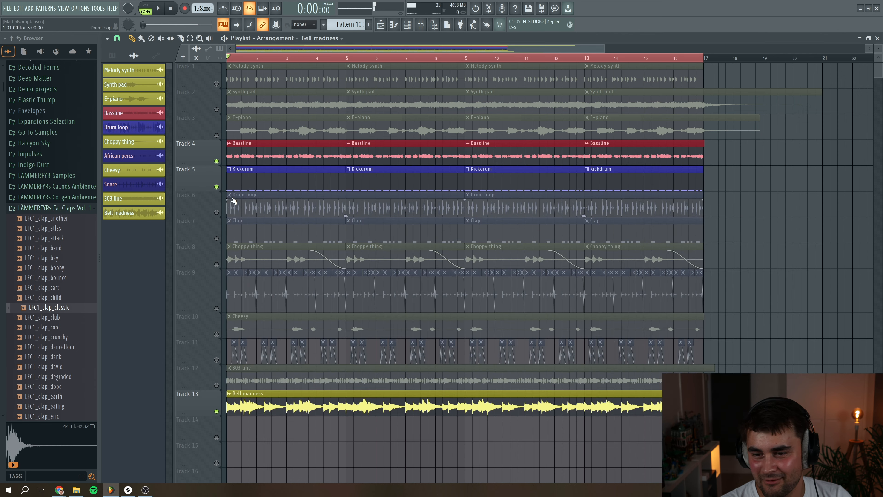
Unmute all the playlist tracks and play the full arrangement from the start.
{"action": "right_click", "coordinate": [216, 187]}
{"action": "right_click", "coordinate": [216, 188]}
{"action": "key", "text": "space"}
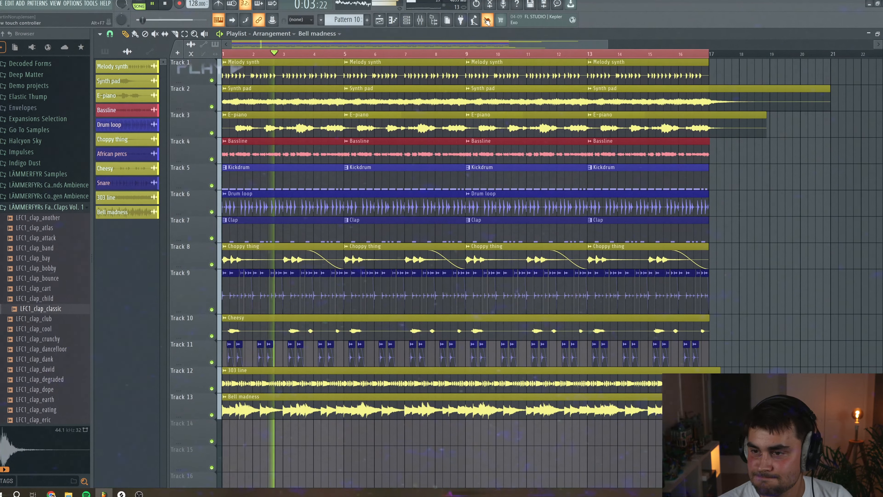
Set the mixer volume of the 303 line to -4.0 dB and Bell madness to -1.6 dB.
{"action": "key", "text": "F9"}
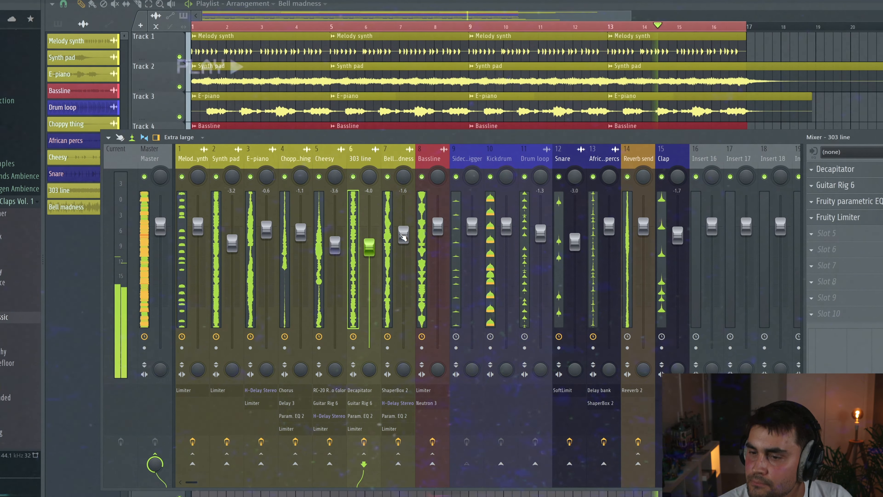
{"action": "key", "text": "F9"}
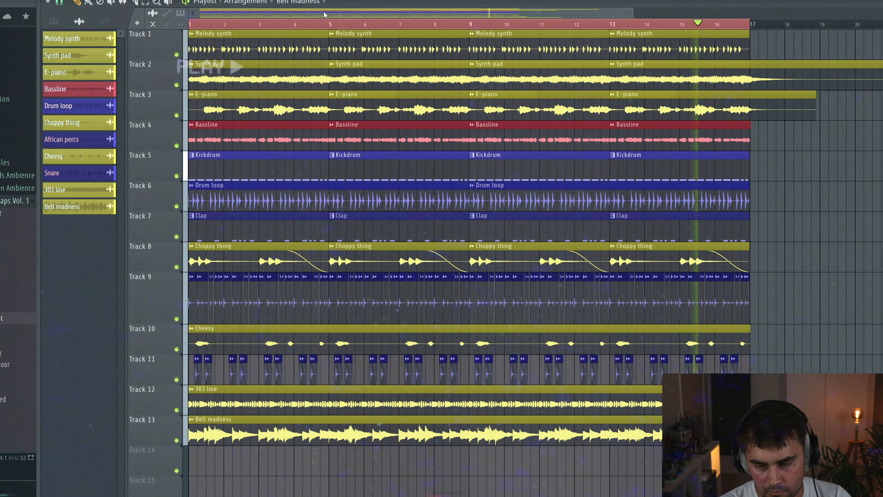